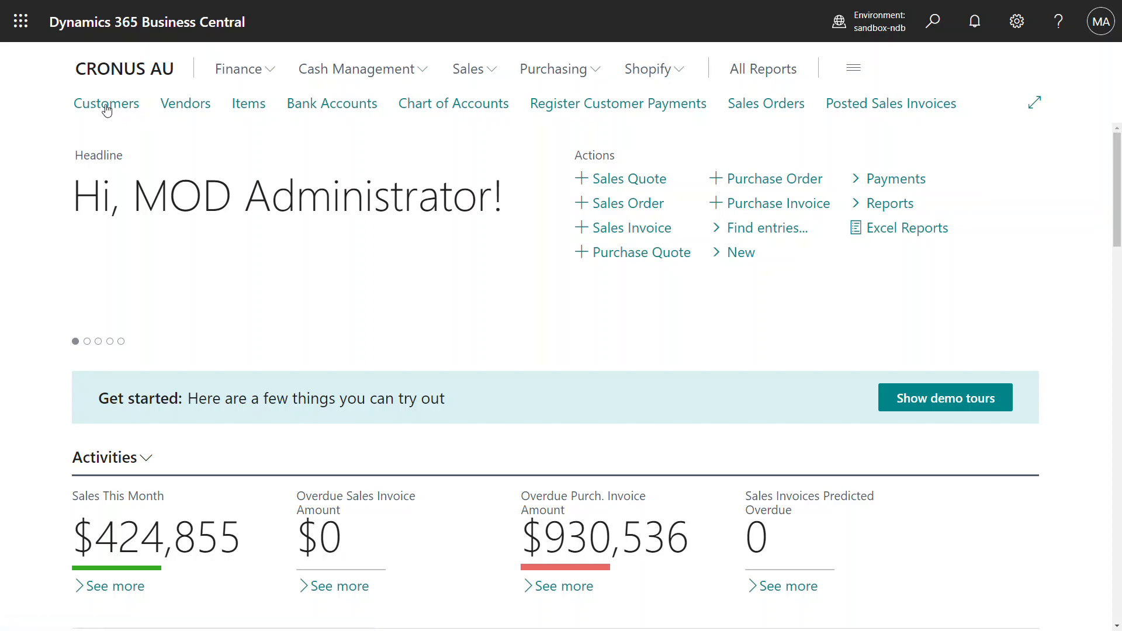
Step: Open Adatum Corporation's customer card and show its saved Pay-It Methods list
left_click(106, 110)
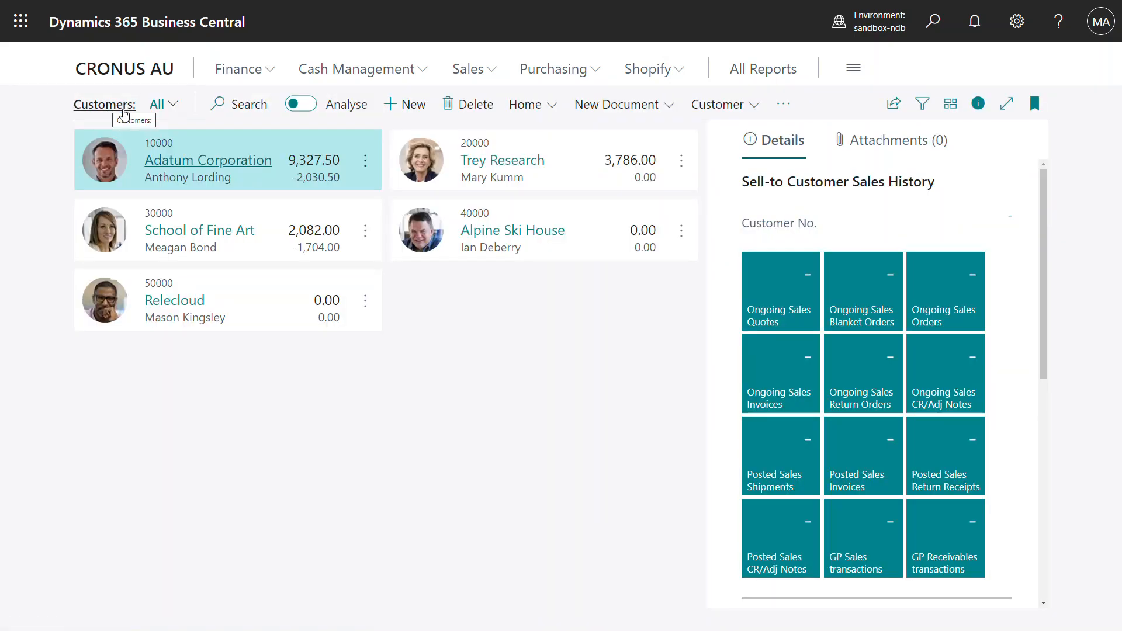
left_click(183, 162)
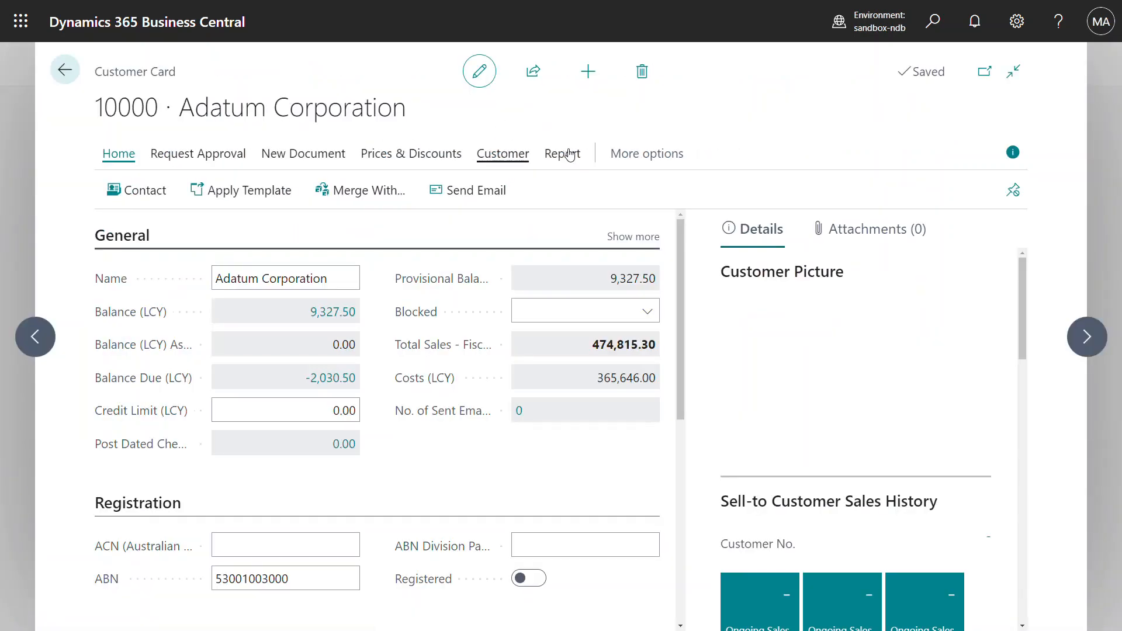
left_click(570, 154)
left_click(497, 155)
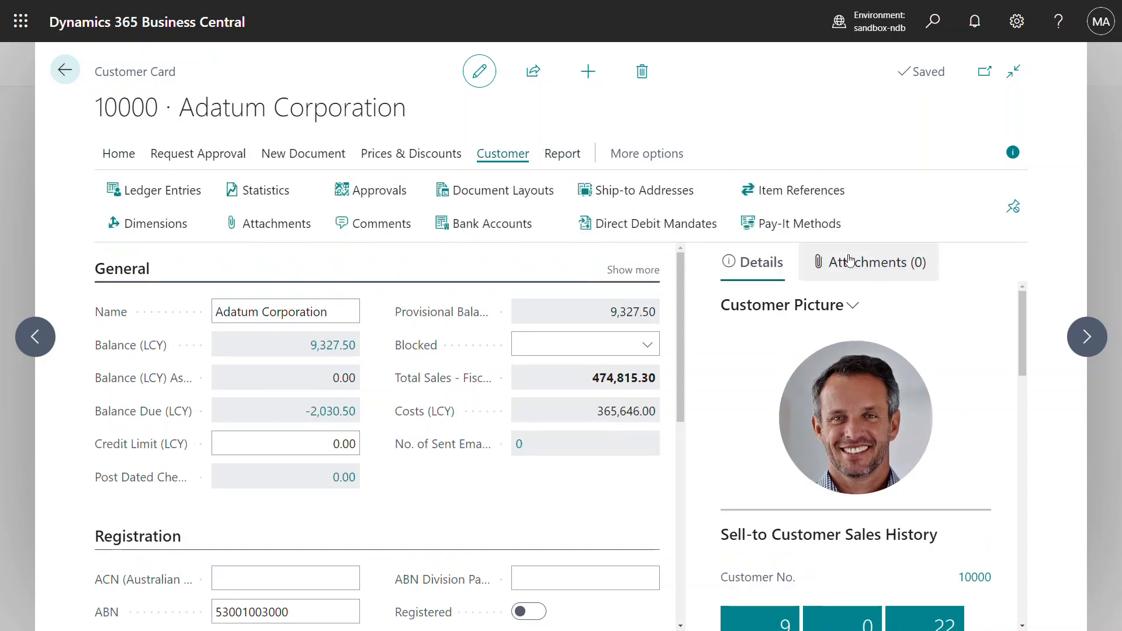
left_click(768, 243)
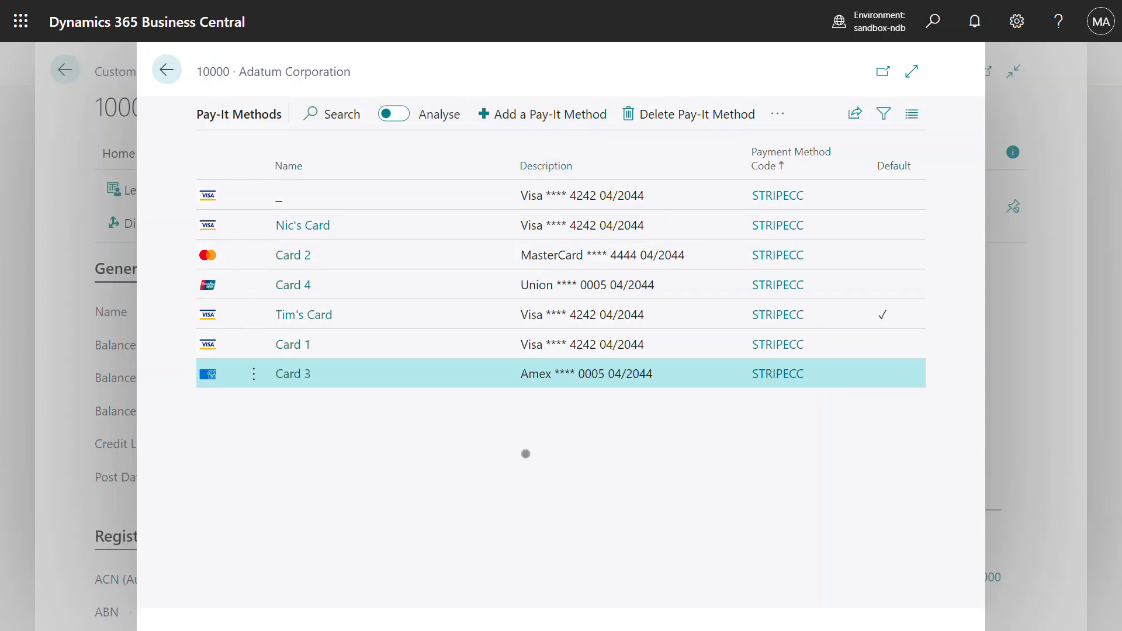
Step: Add a new Visa card expiring 04/44, entering its number, CVC and ZIP in the Stripe form
left_click(541, 122)
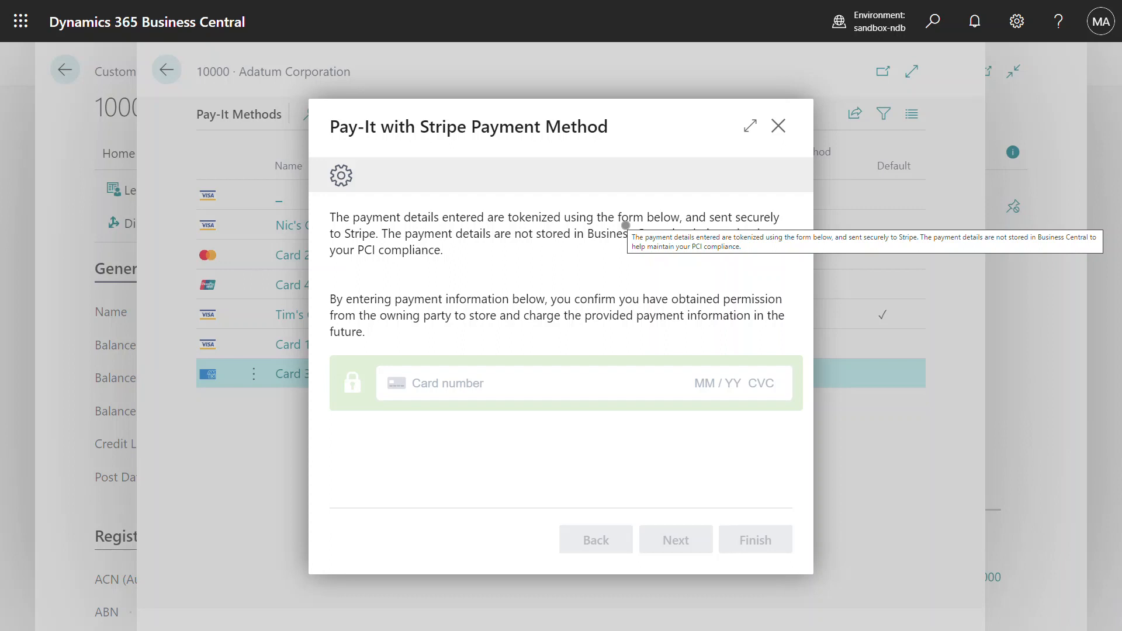
left_click(467, 383)
type("4242 42")
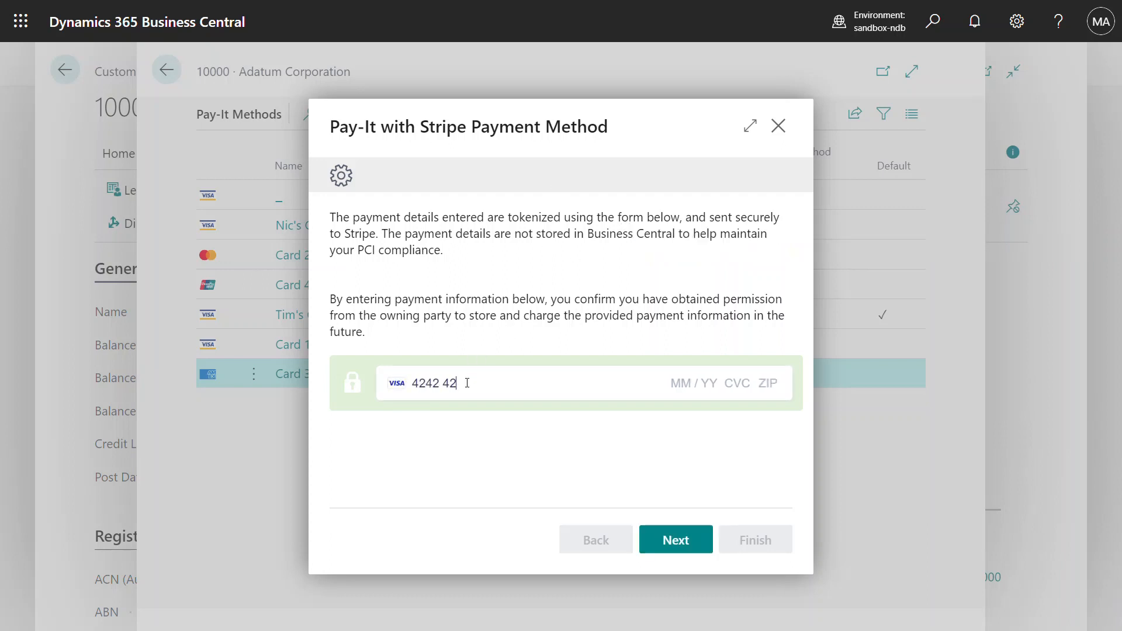
type("42 4242 424")
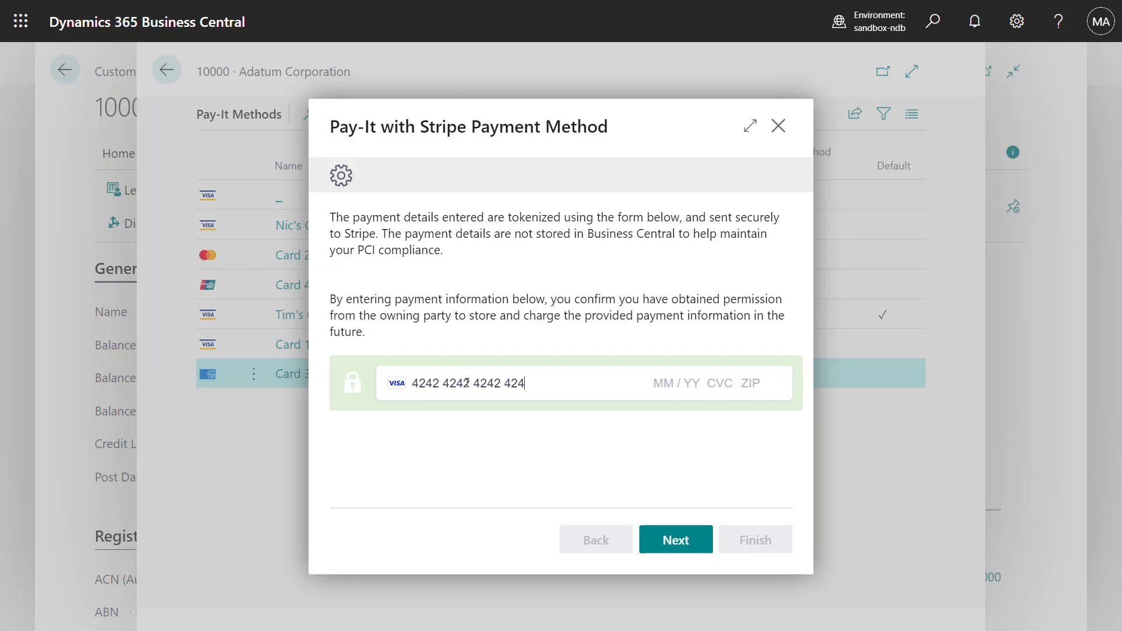
type("2 04 / 44 444 44444")
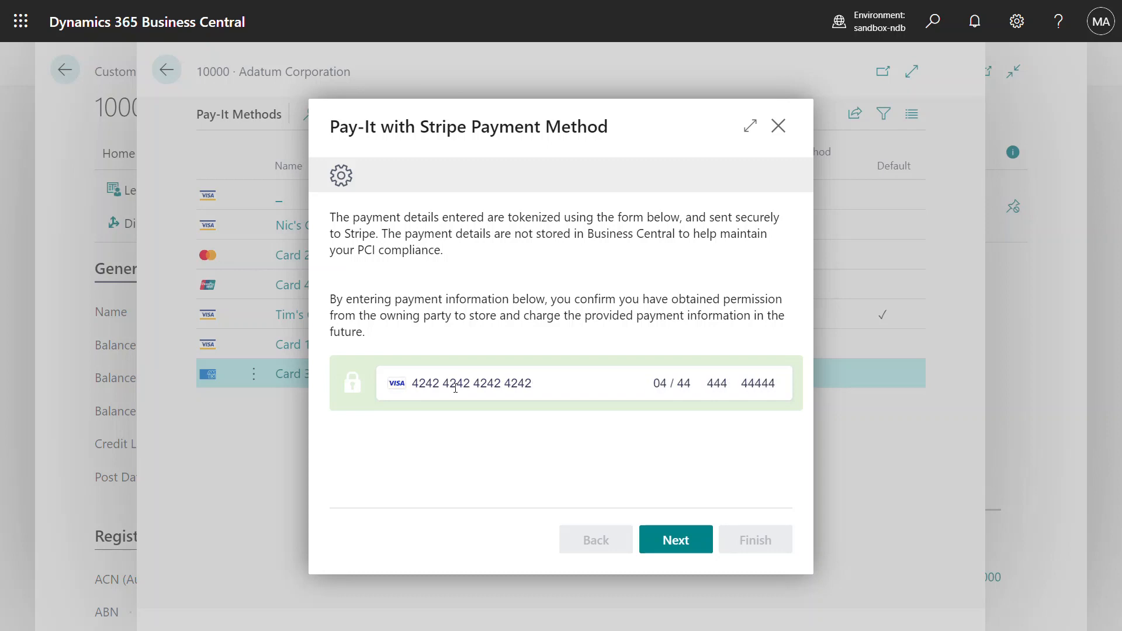
left_click(675, 538)
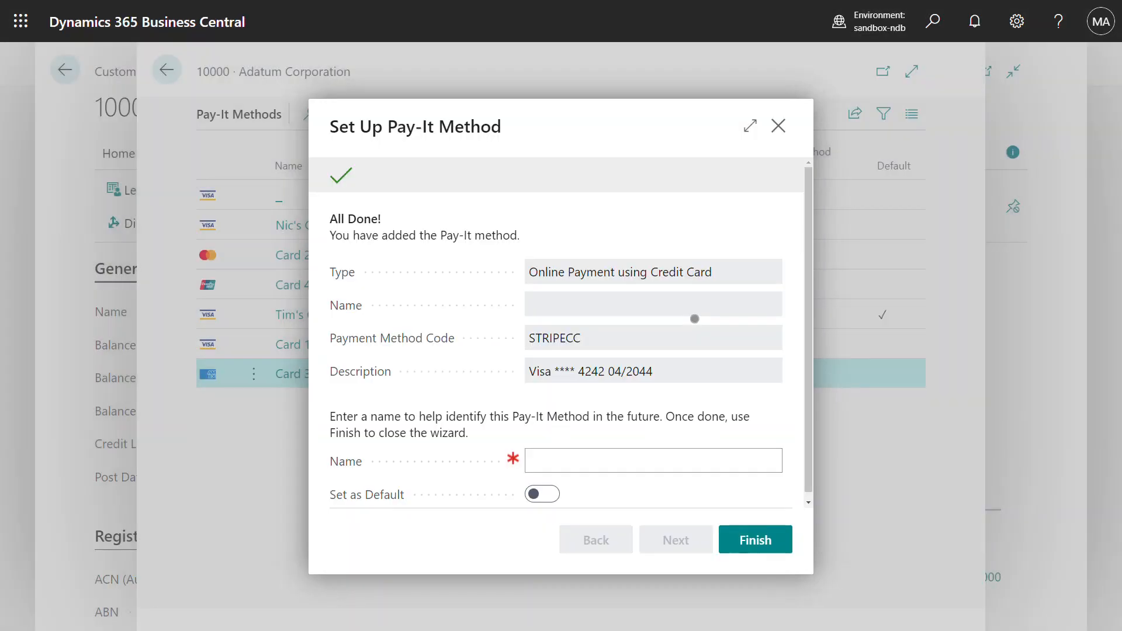
Step: Label the new card with the cardholder's name and set it as the default card
left_click(663, 456)
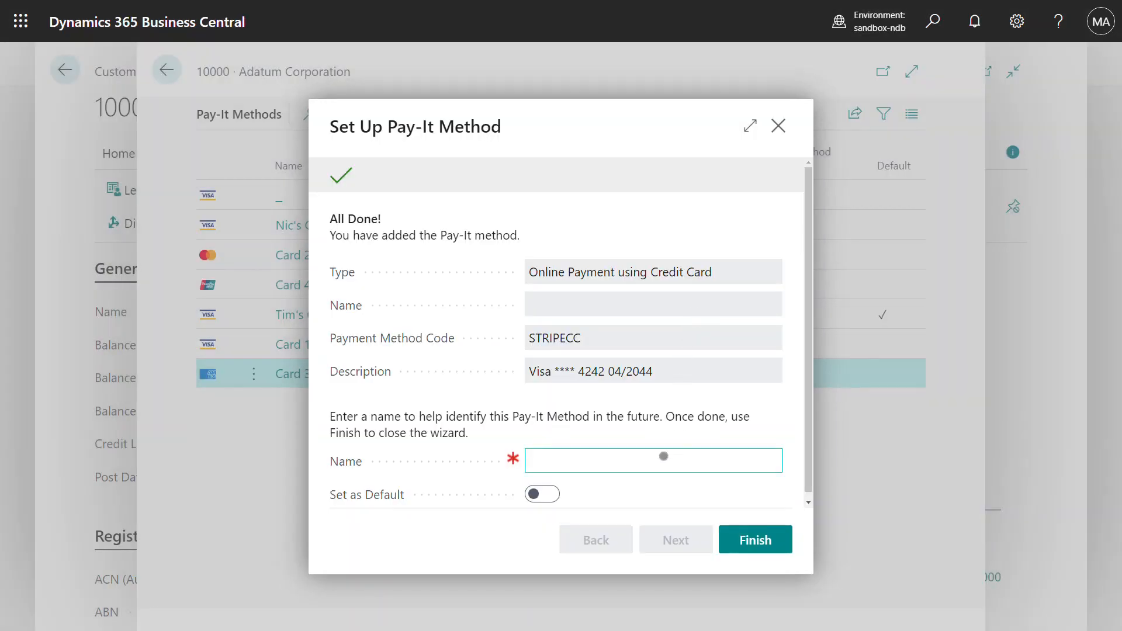
type("James's Card")
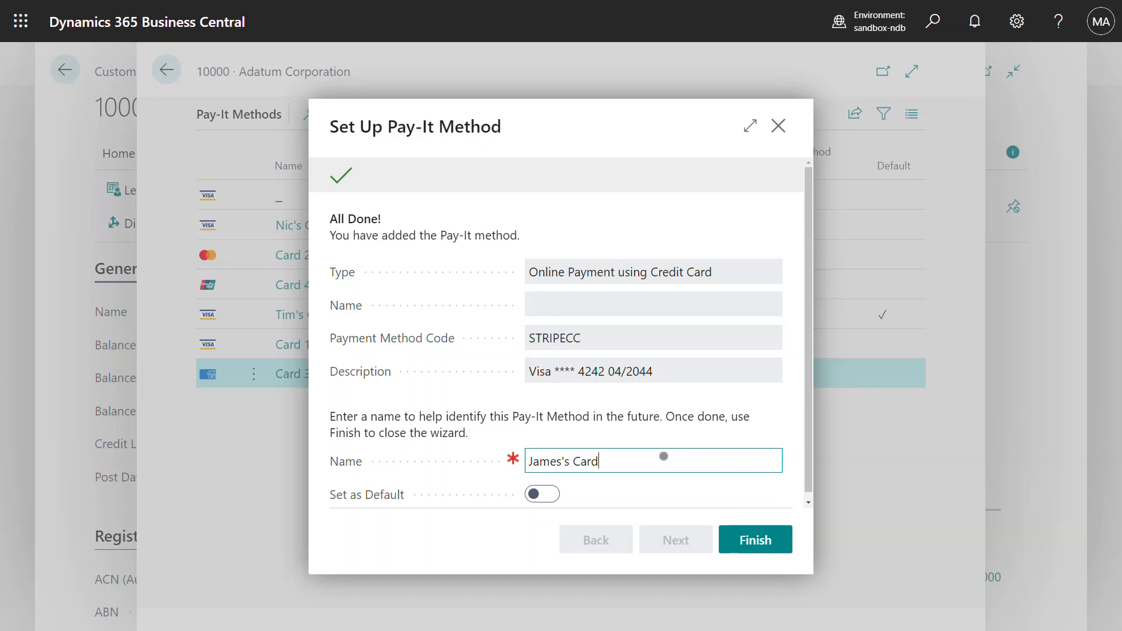
key("Tab")
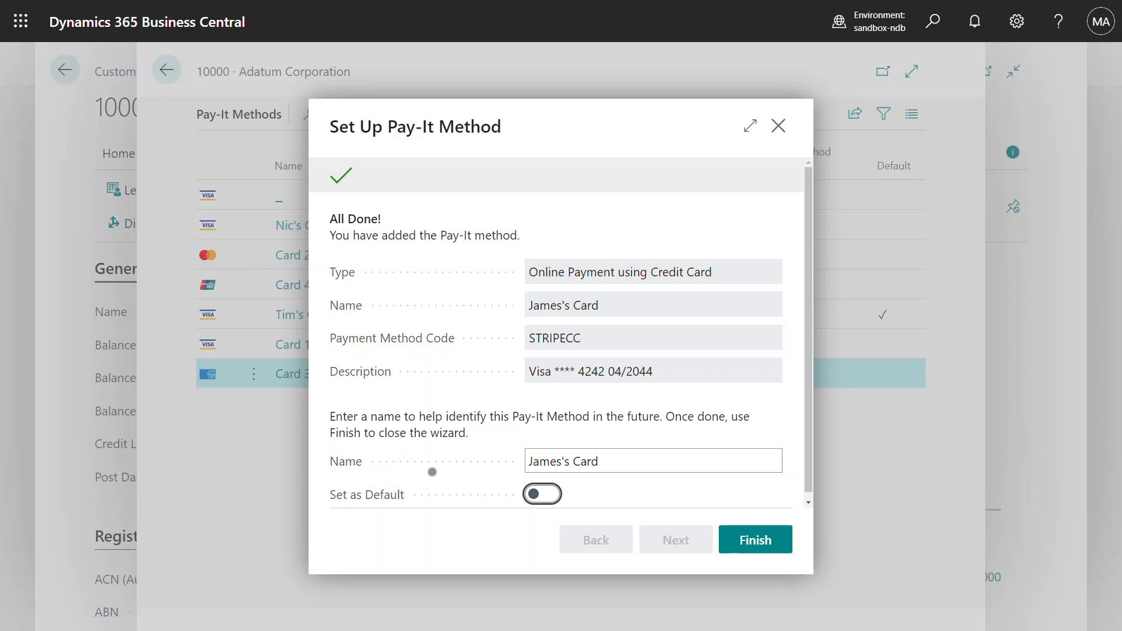
left_click(551, 501)
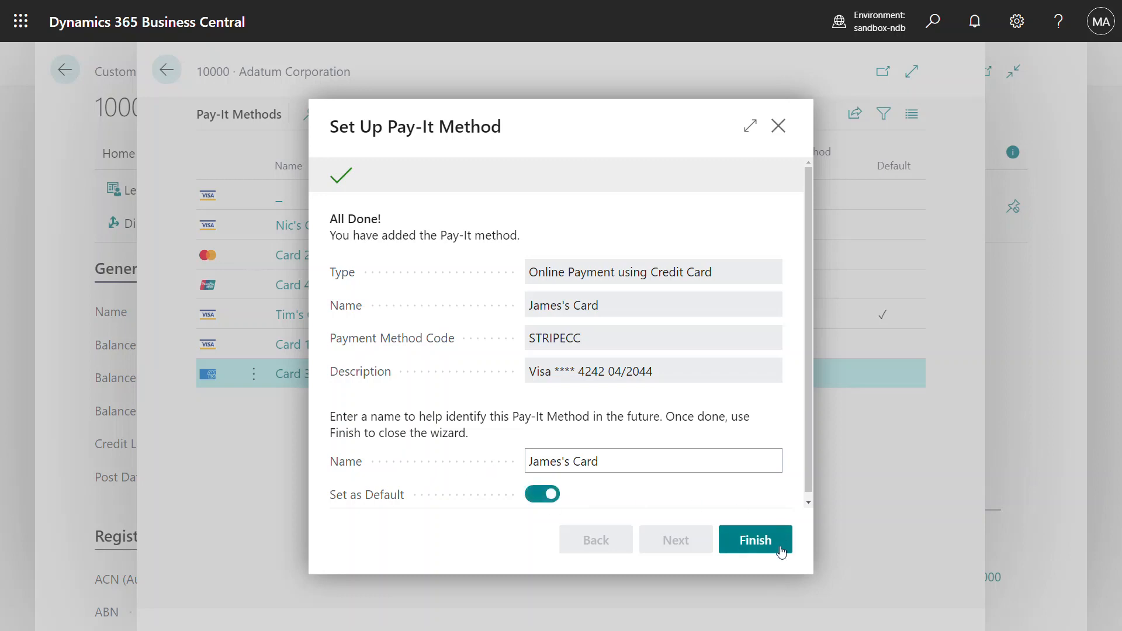
left_click(754, 541)
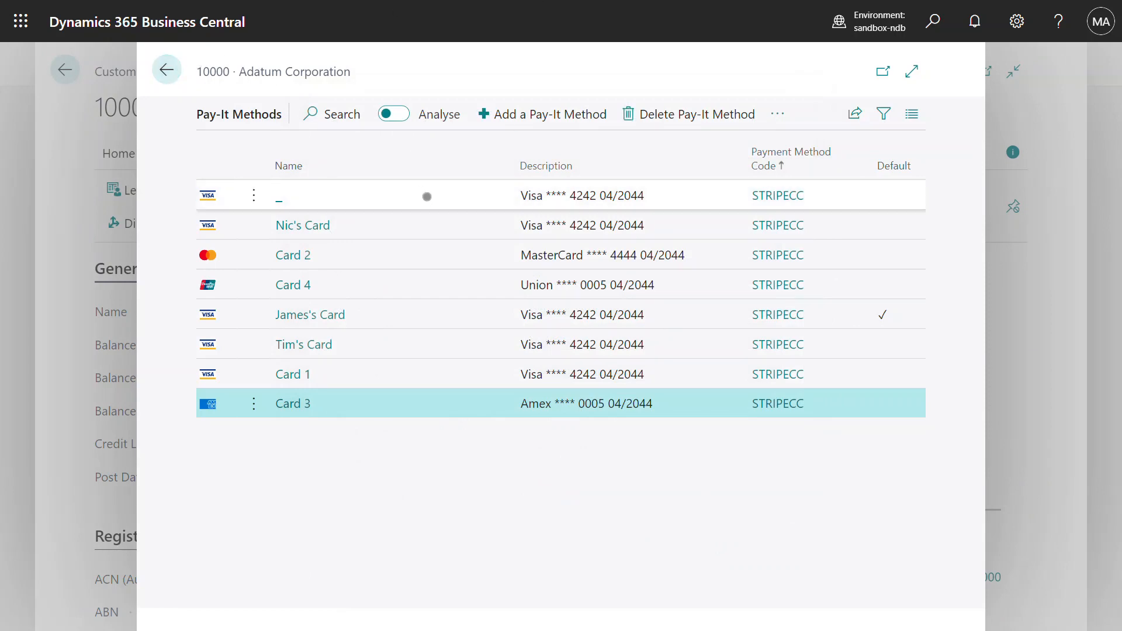
Step: Return to the Role Center and start a new order from the Sales Orders list
left_click(411, 318)
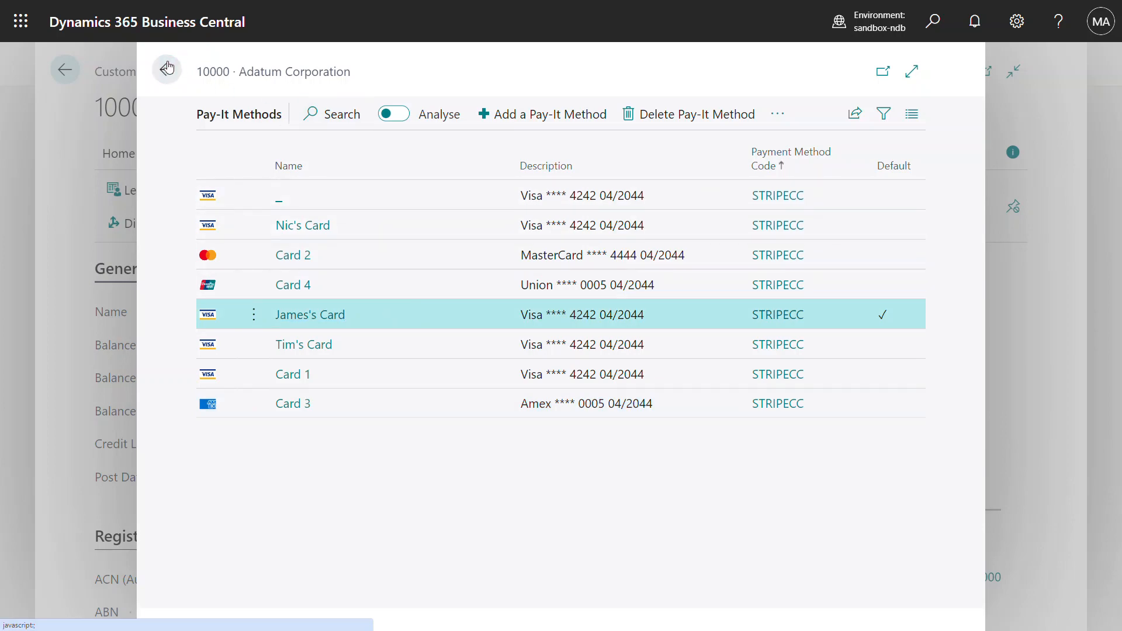
left_click(167, 68)
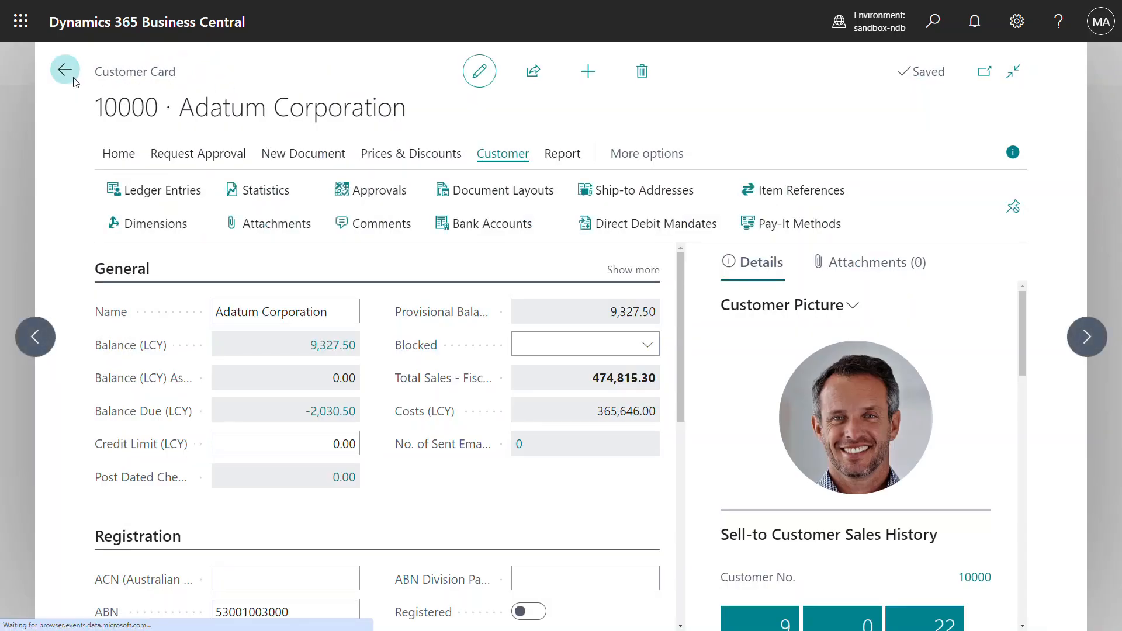
left_click(65, 70)
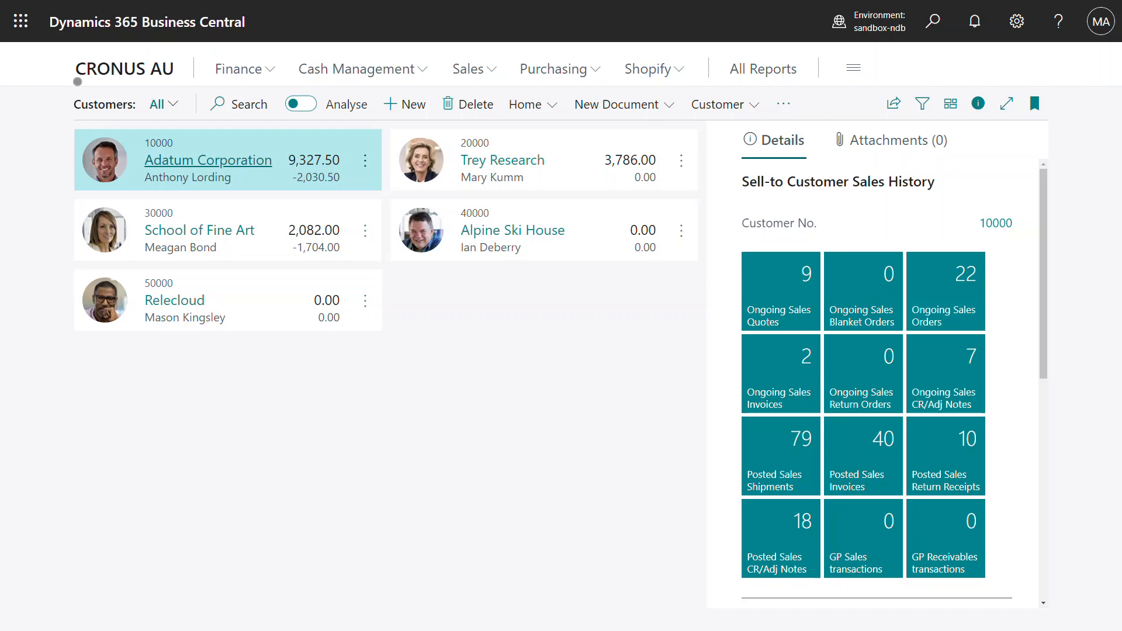
left_click(78, 82)
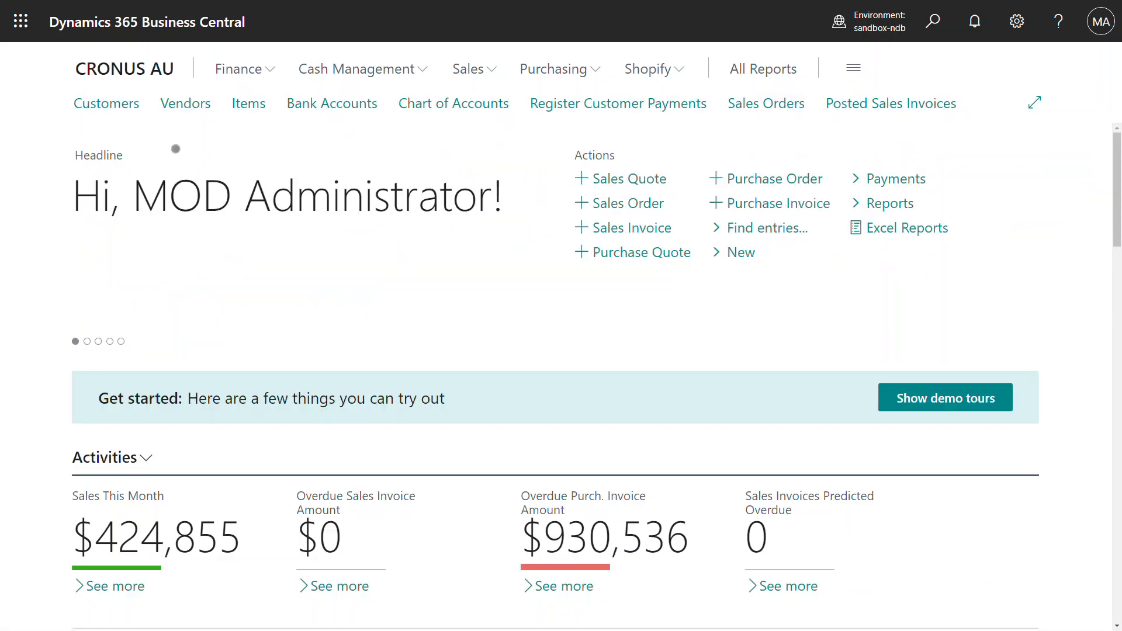
left_click(767, 111)
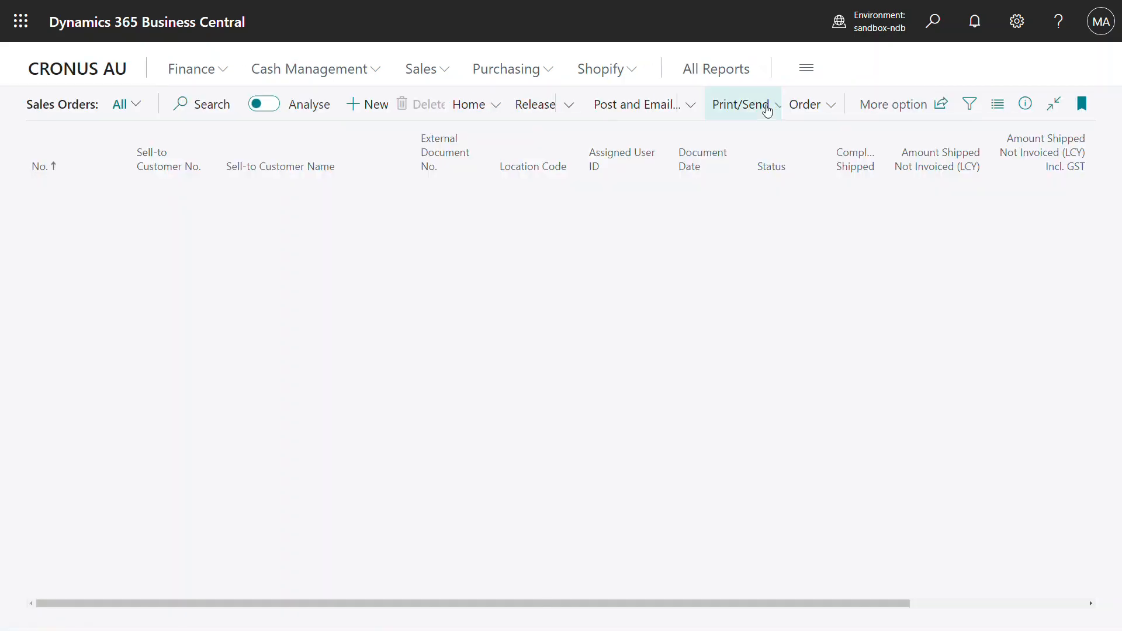
left_click(366, 119)
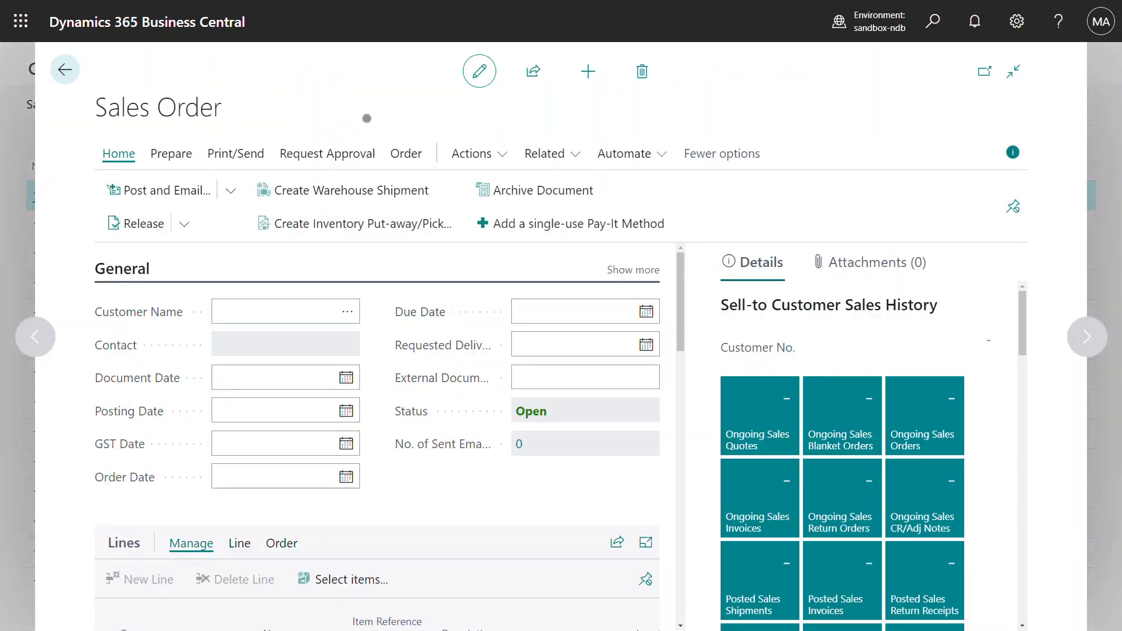
Step: Choose Adatum Corporation as the customer and add item 1896-S ATHENS Desk on the first line
left_click(347, 312)
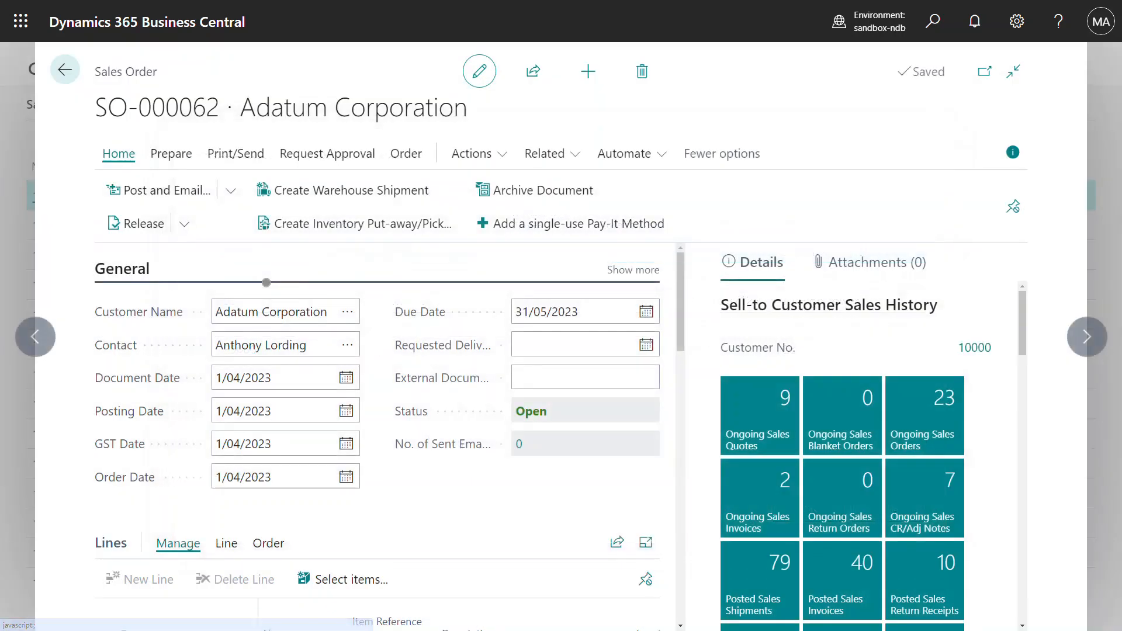
scroll(441, 534, "down", 3)
left_click(310, 489)
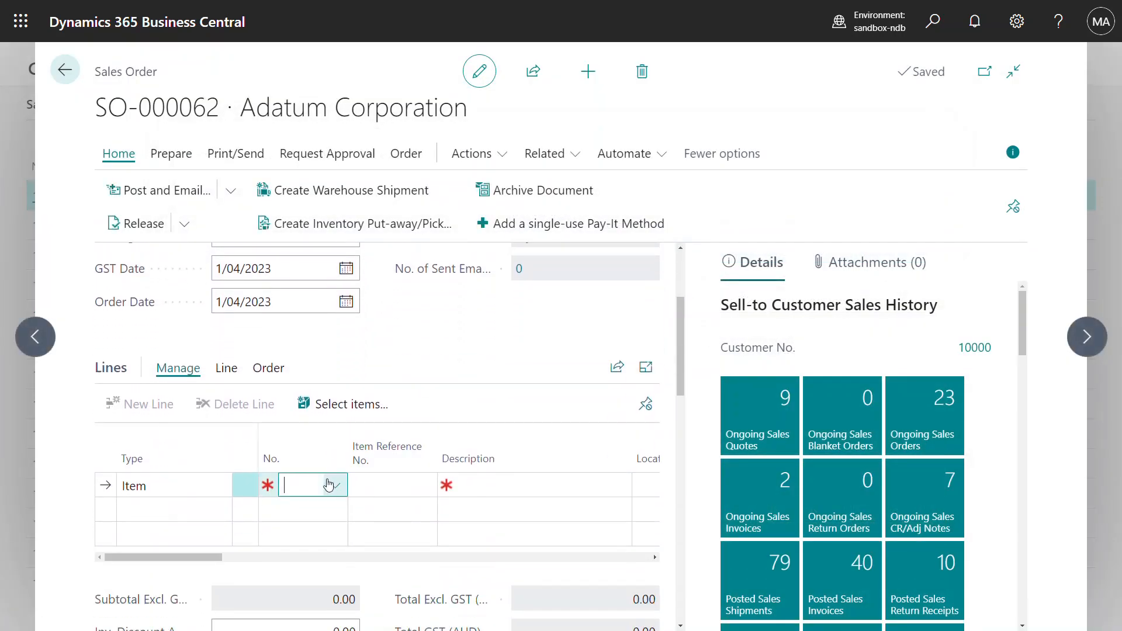
left_click(335, 489)
left_click(447, 328)
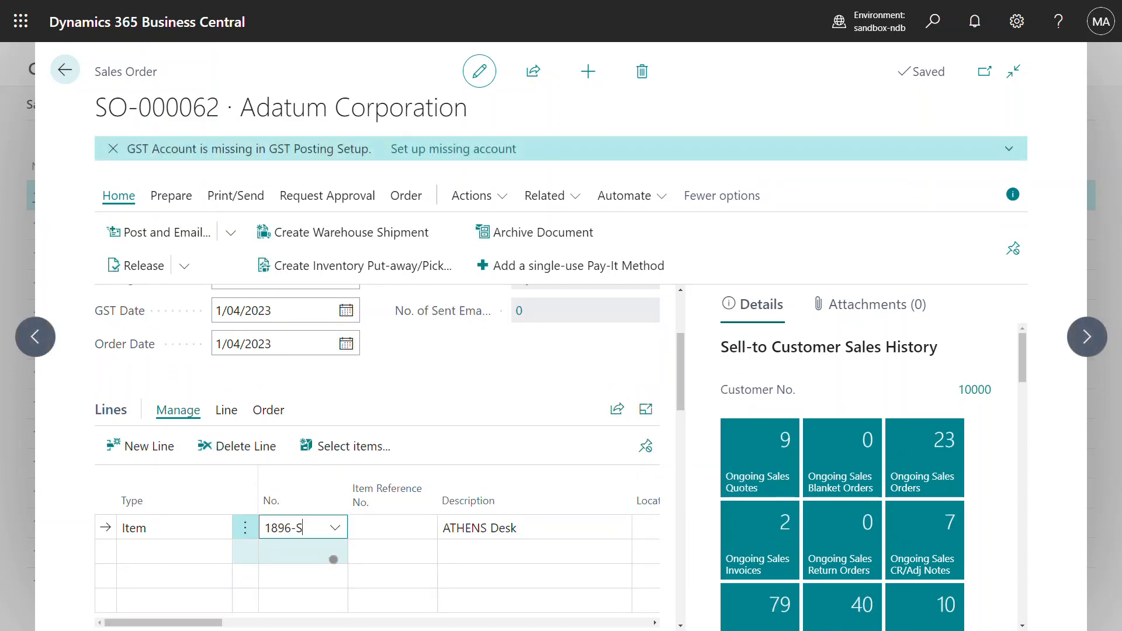
left_click_drag(206, 623, 250, 624)
Step: Set the line quantity to 2 and check the 3,786.00 total in Invoice Details
left_click(391, 524)
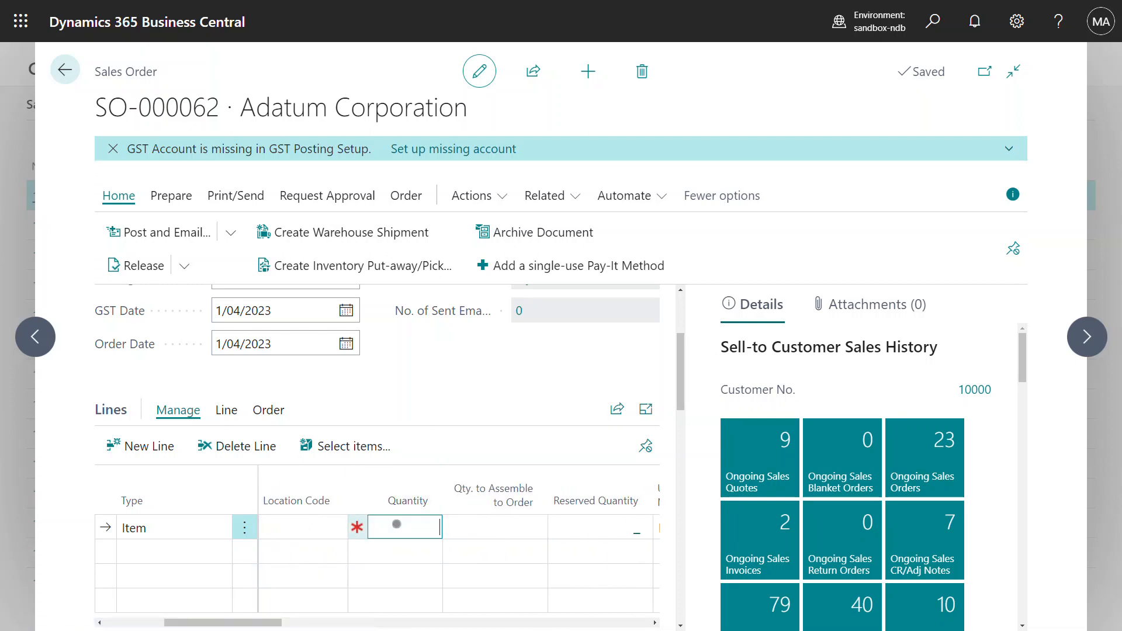
type("2")
left_click(490, 354)
scroll(491, 354, "down", 3)
scroll(490, 355, "down", 2)
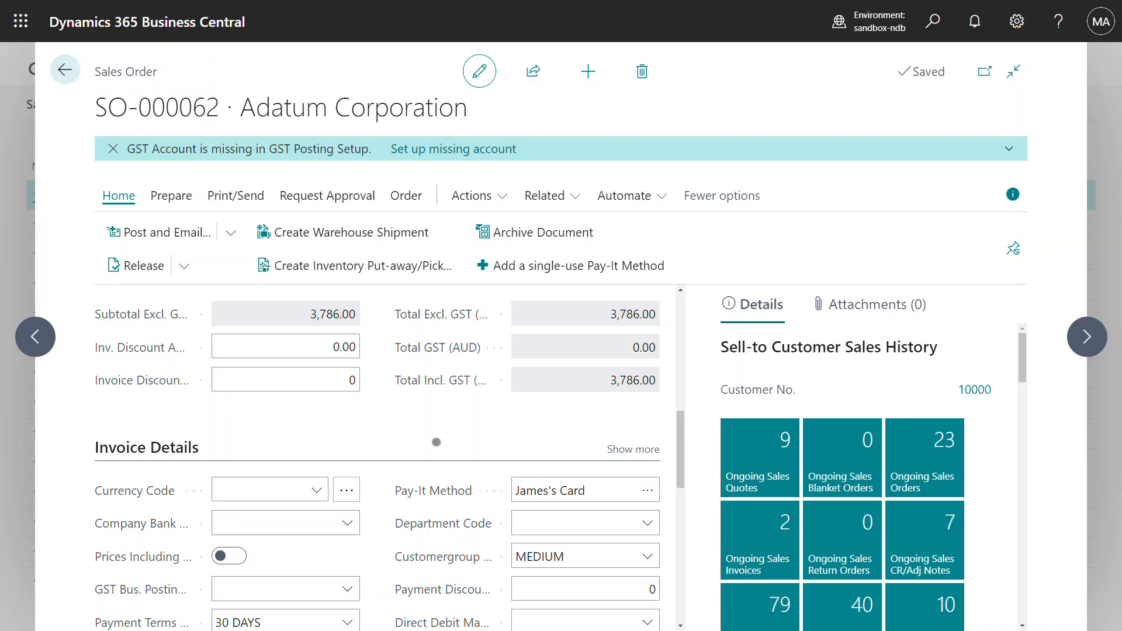
scroll(470, 439, "down", 1)
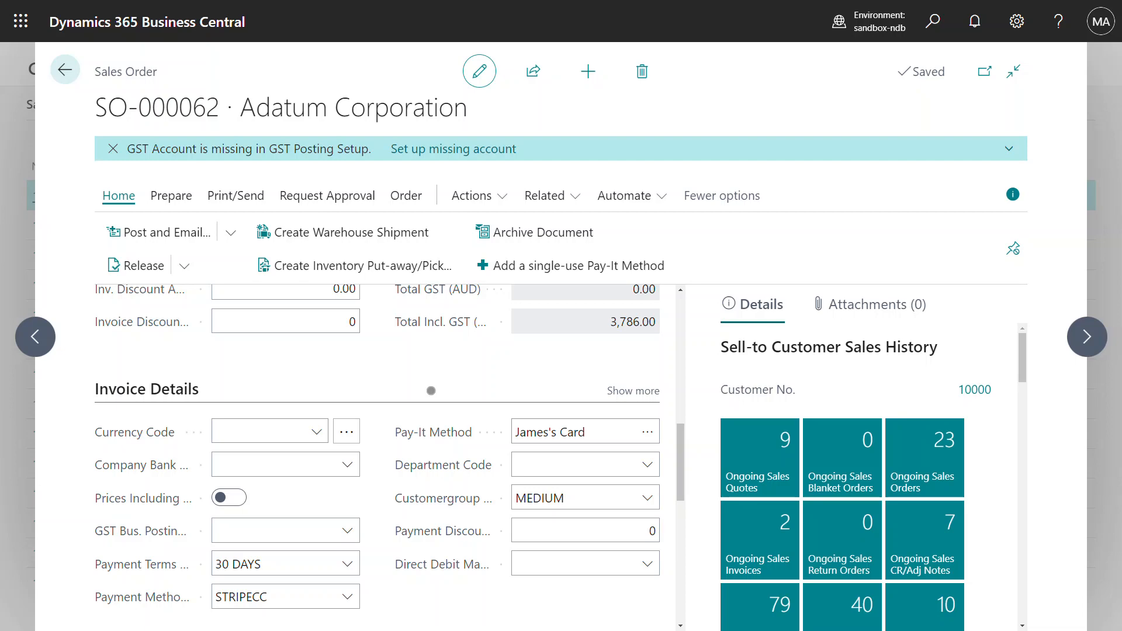
Step: Post SO-000062 as Ship and Invoice and open posted invoice 100060
left_click(231, 236)
left_click(132, 300)
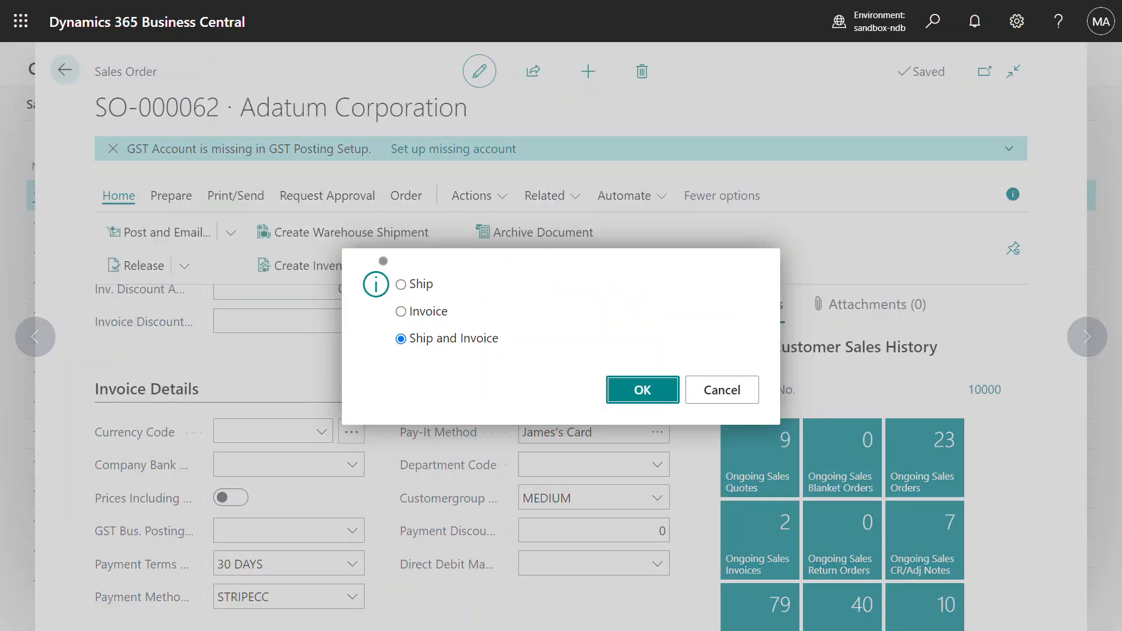
left_click(643, 397)
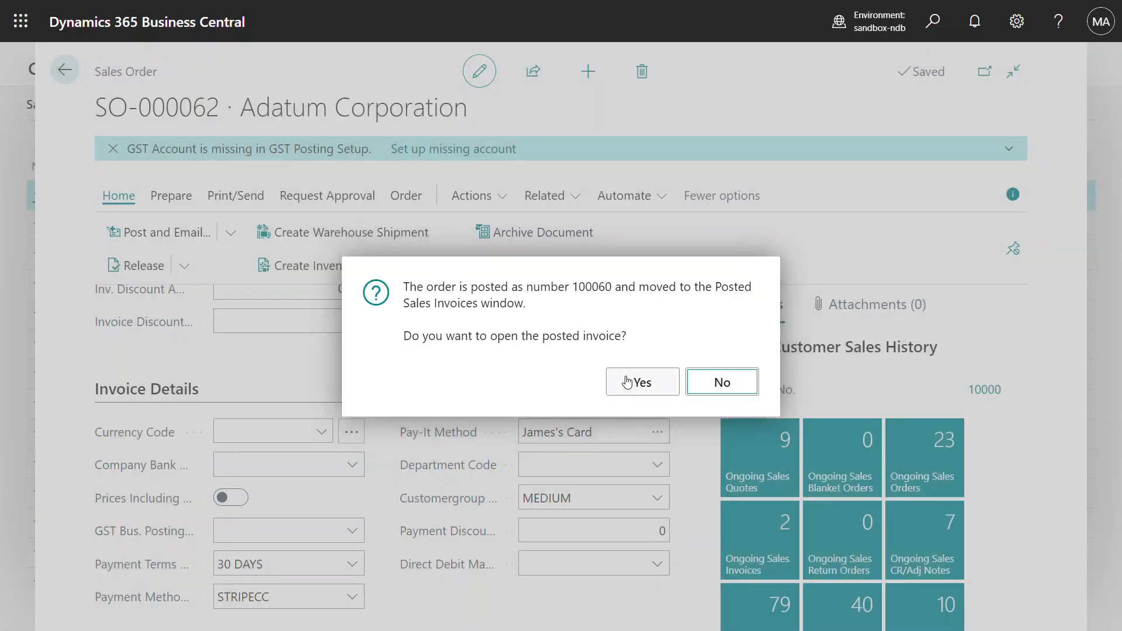
left_click(627, 382)
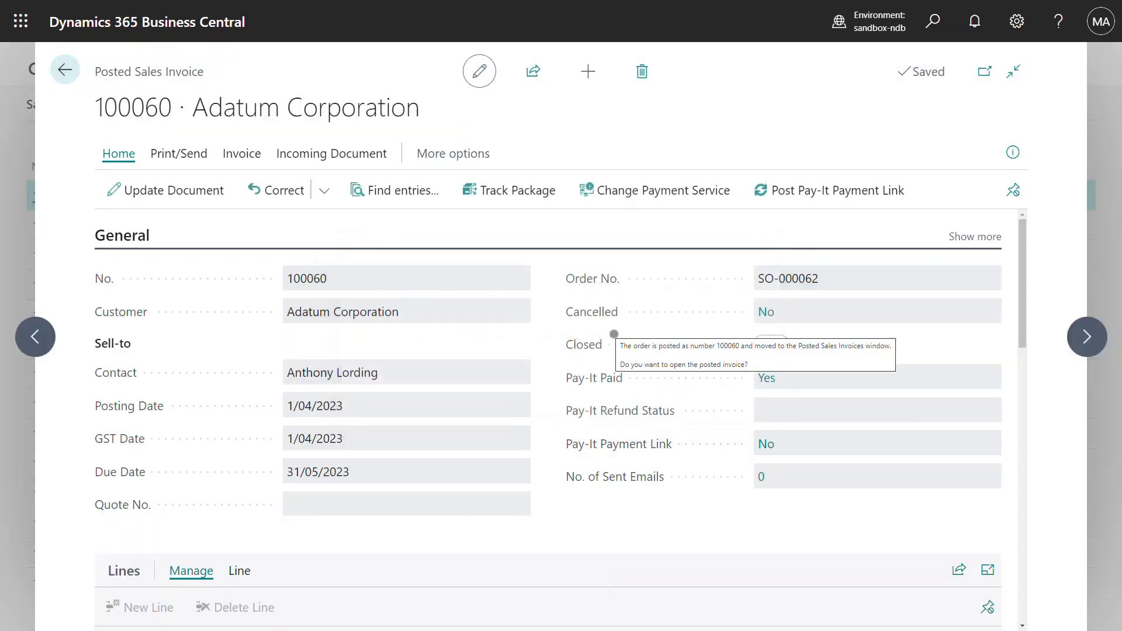
Step: Review invoice 100060's Pay-It entry 267, then return to the Sales Orders list
scroll(681, 309, "down", 1)
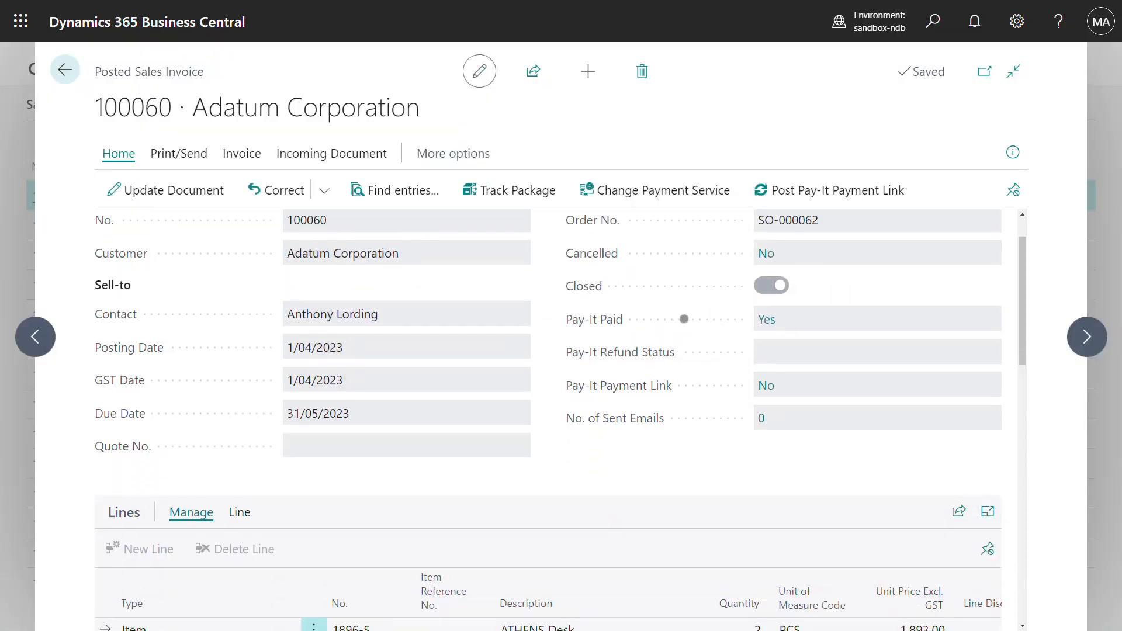
left_click(788, 320)
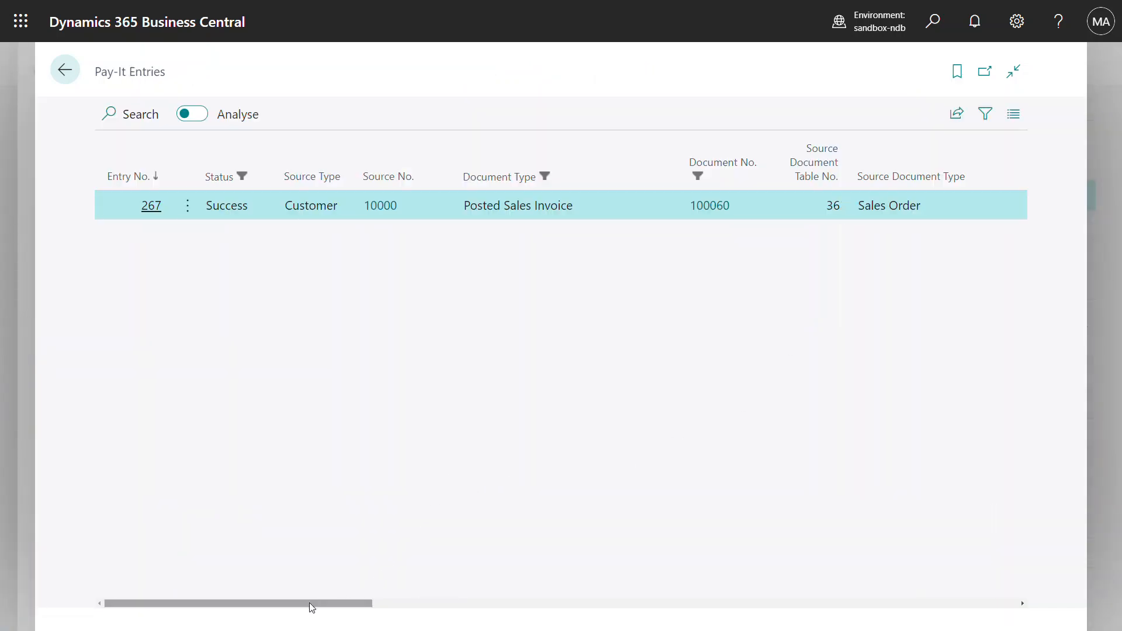
left_click_drag(307, 609, 866, 573)
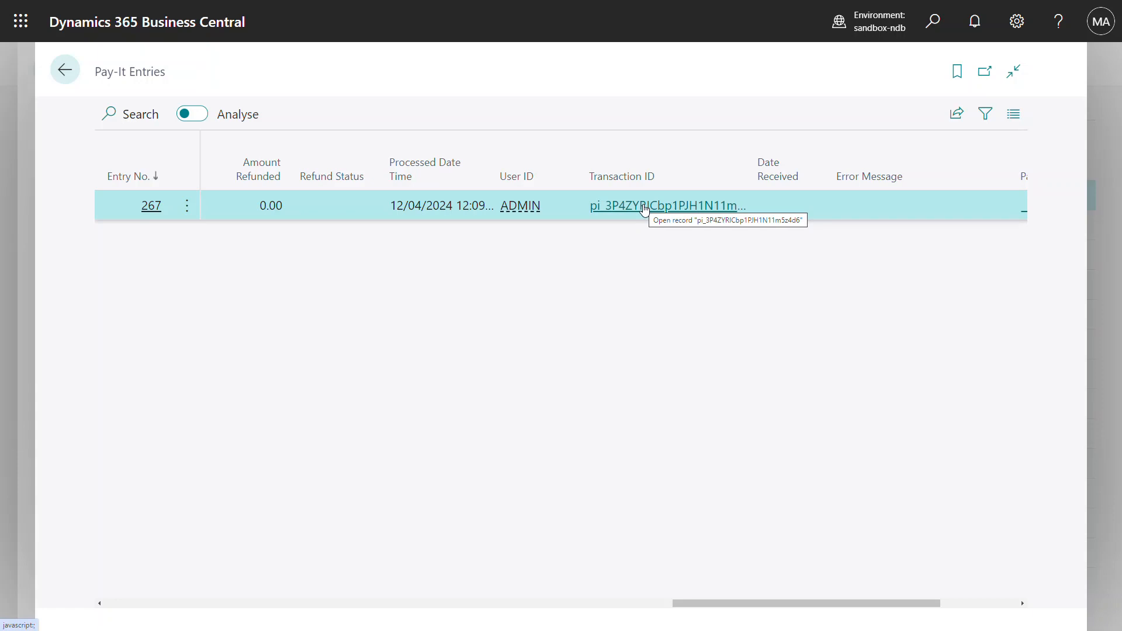
left_click(70, 79)
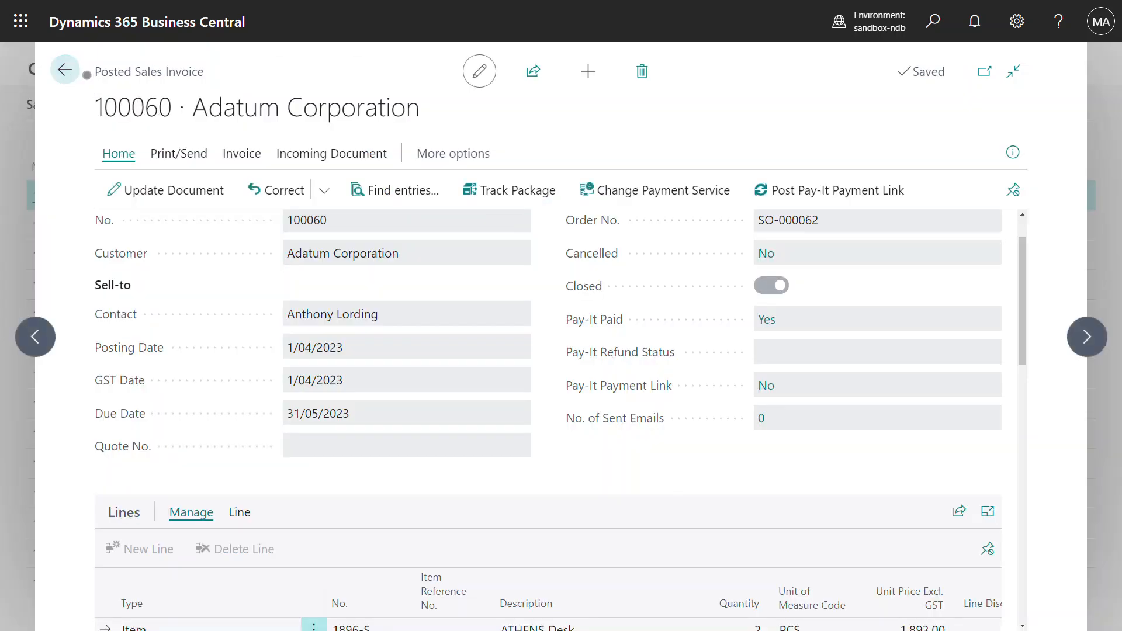
left_click(66, 81)
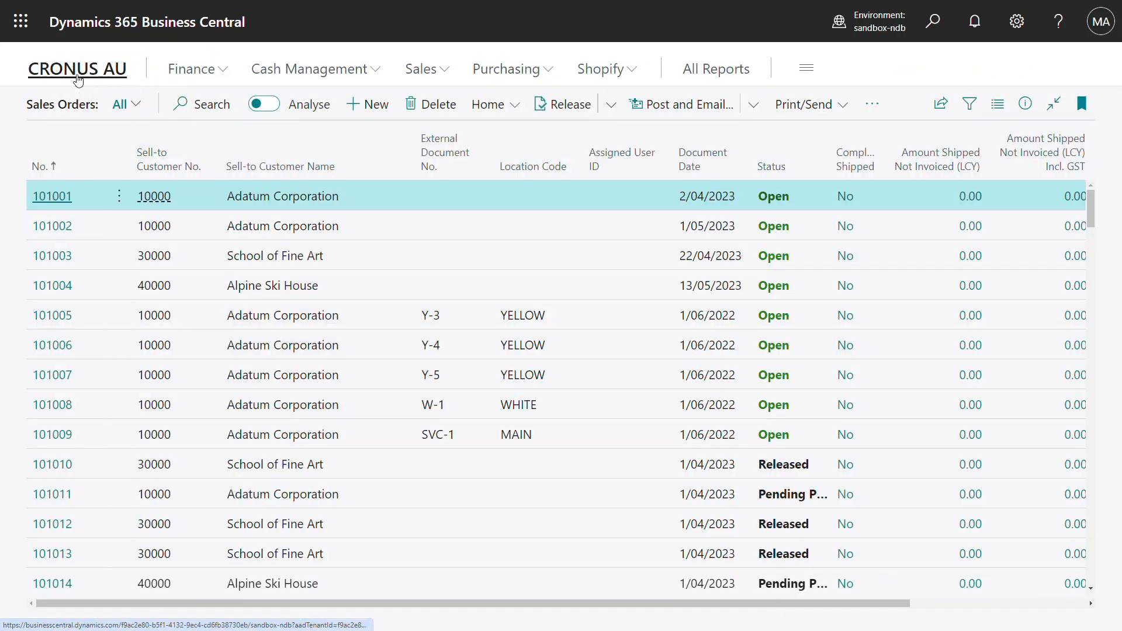
Step: Go back to the CRONUS AU Role Center and open Register Customer Payments
left_click(88, 71)
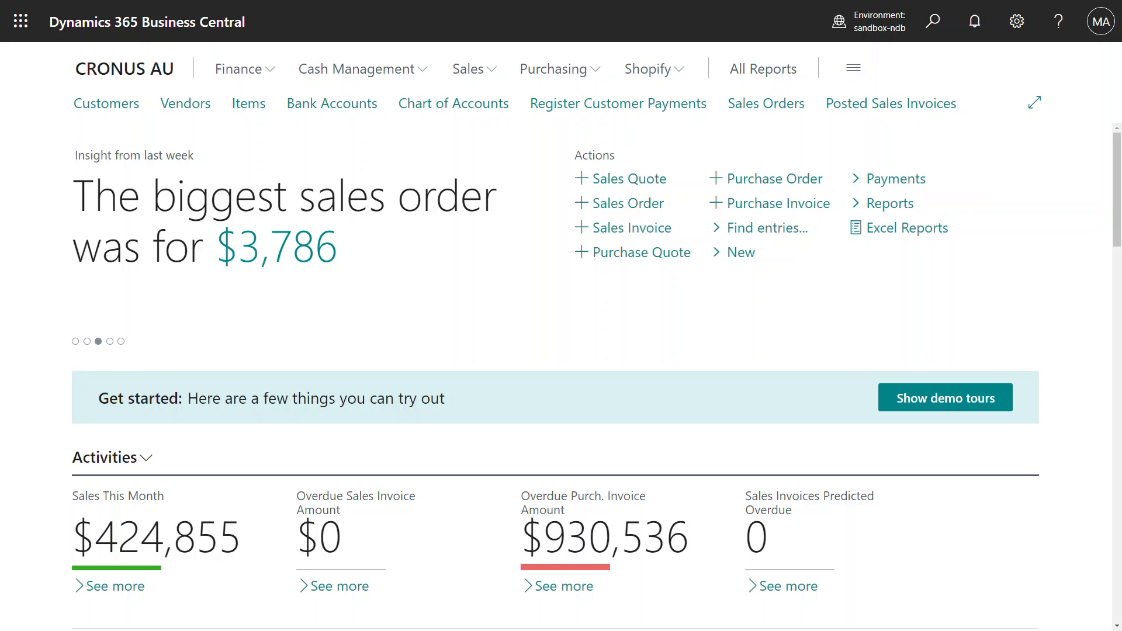
left_click(654, 109)
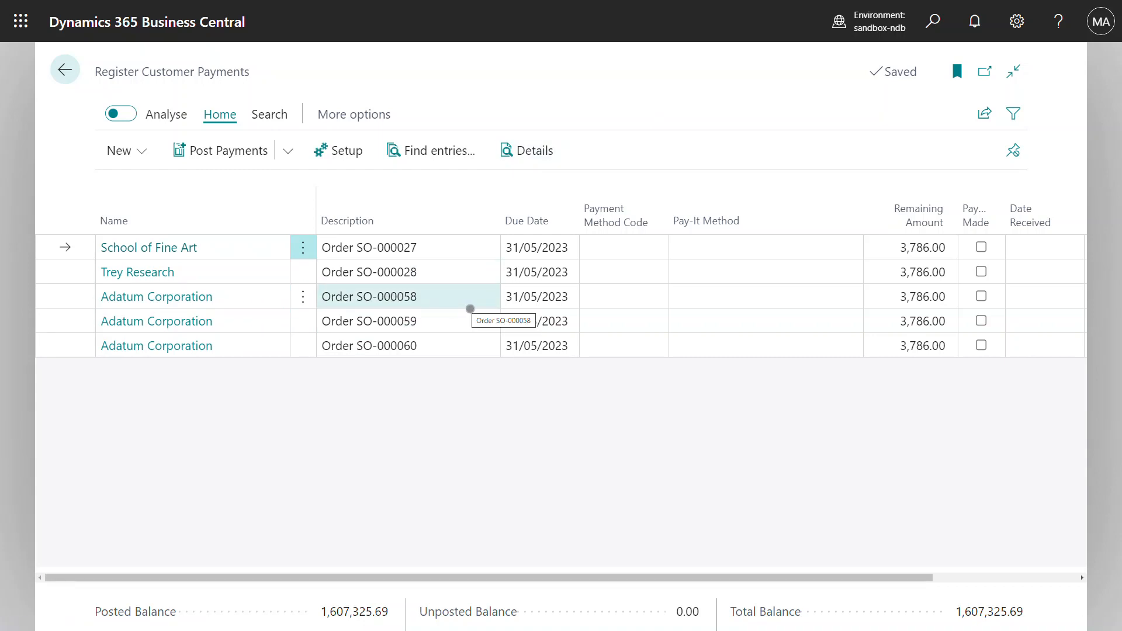
Step: Set Payment Method Code to STRIPECC on all three Adatum Corporation lines
left_click(639, 291)
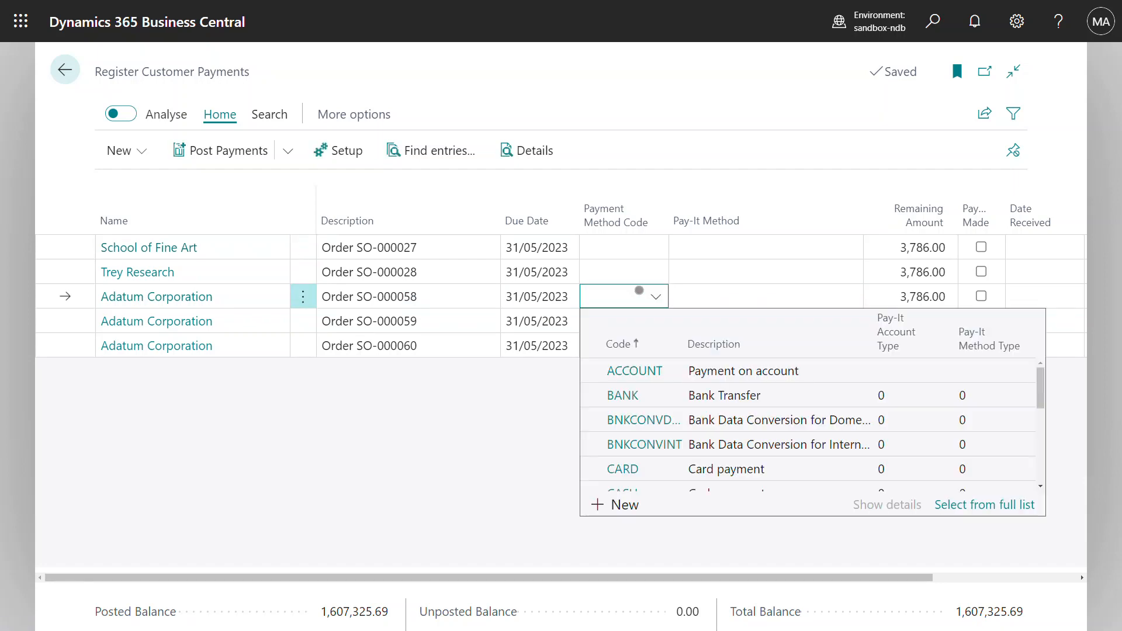
scroll(769, 406, "down", 1)
scroll(769, 405, "down", 3)
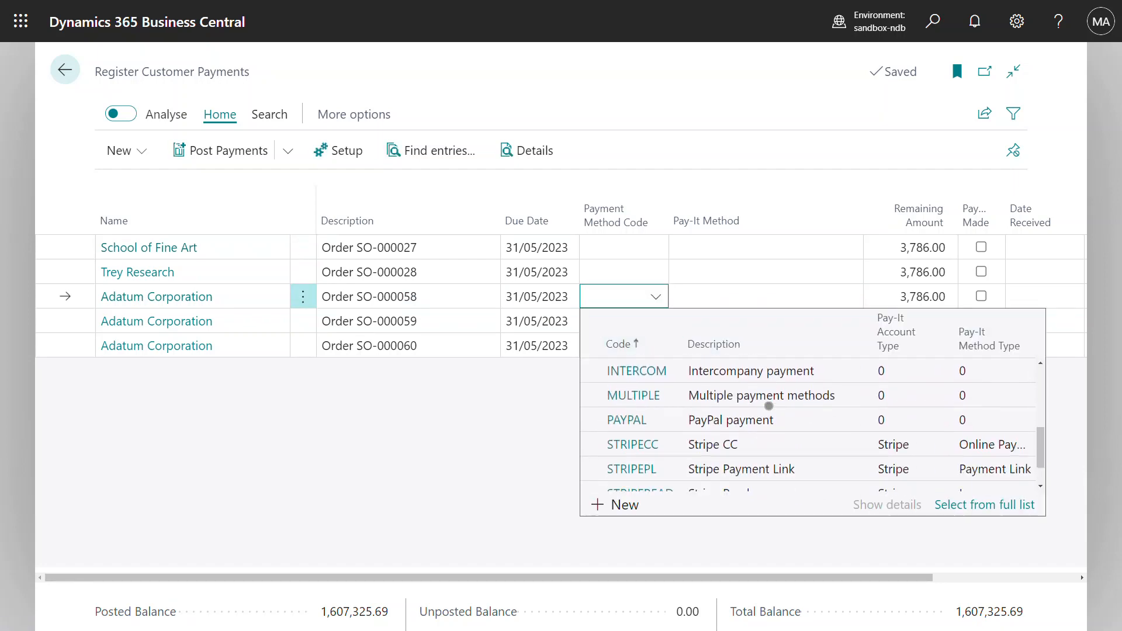
left_click(776, 408)
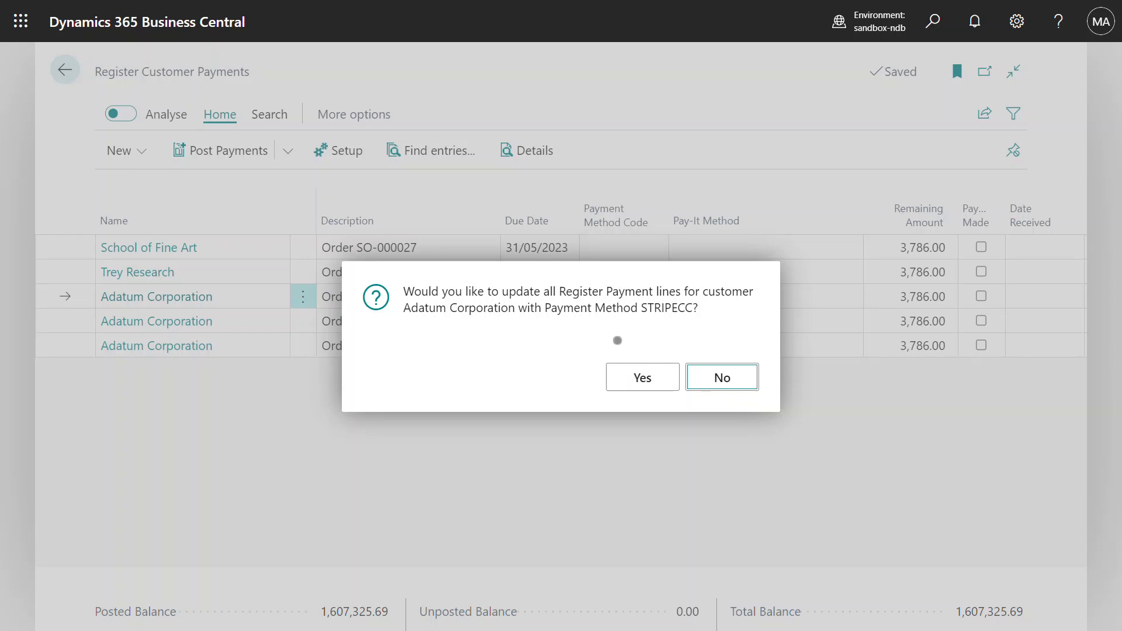
left_click(630, 378)
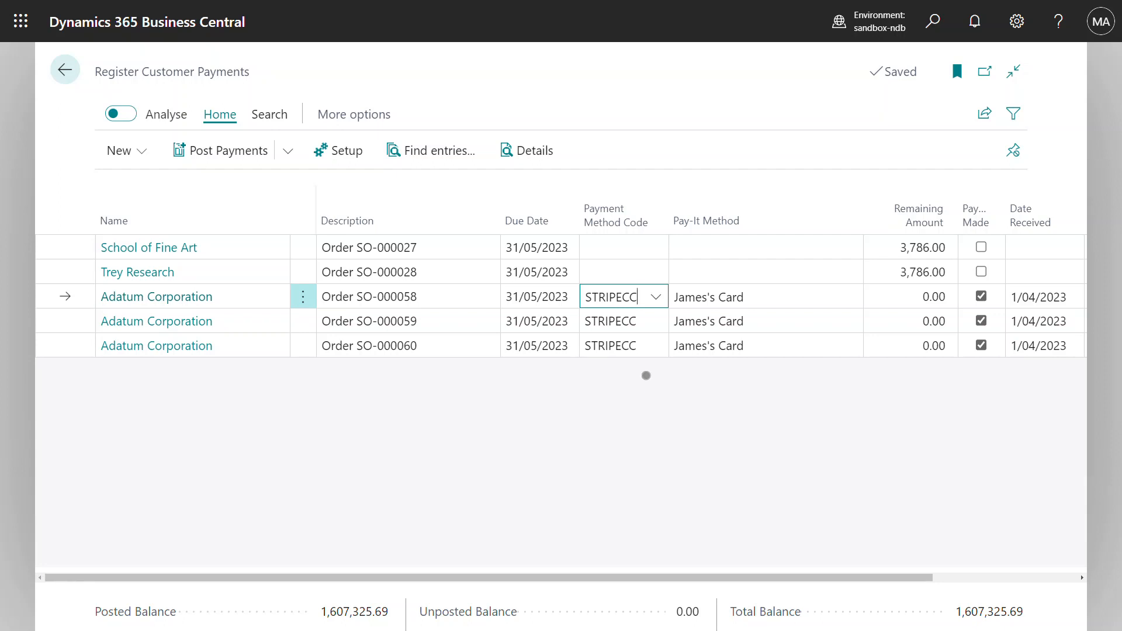
Step: Clear the Pay-It Method on all Adatum Corporation lines
left_click(712, 298)
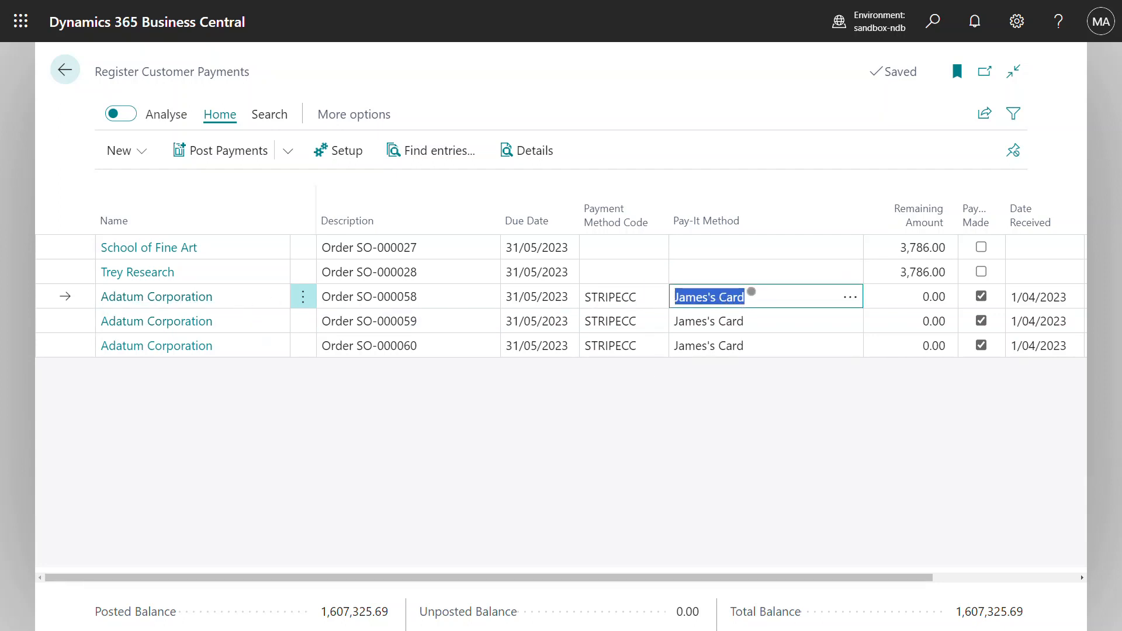
key("Delete")
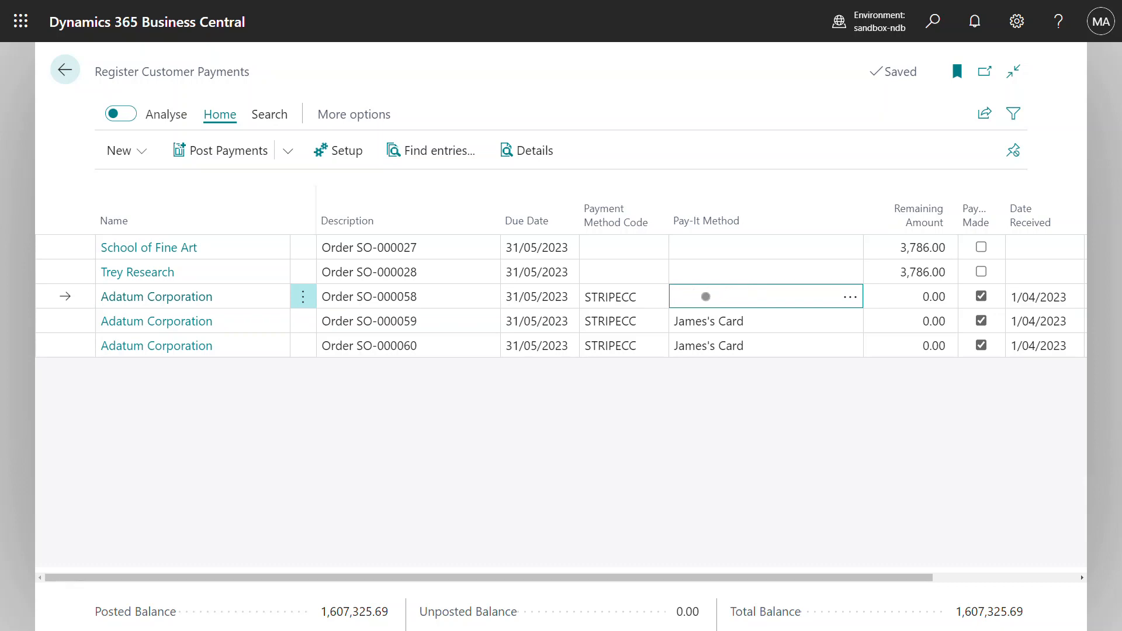
key("Tab")
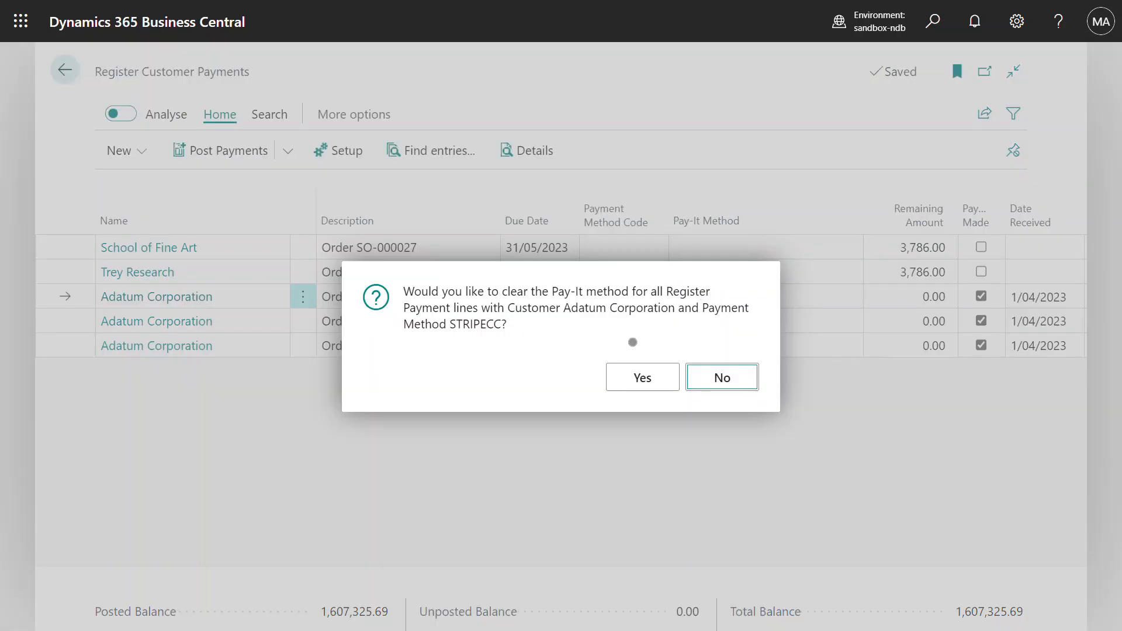
left_click(633, 377)
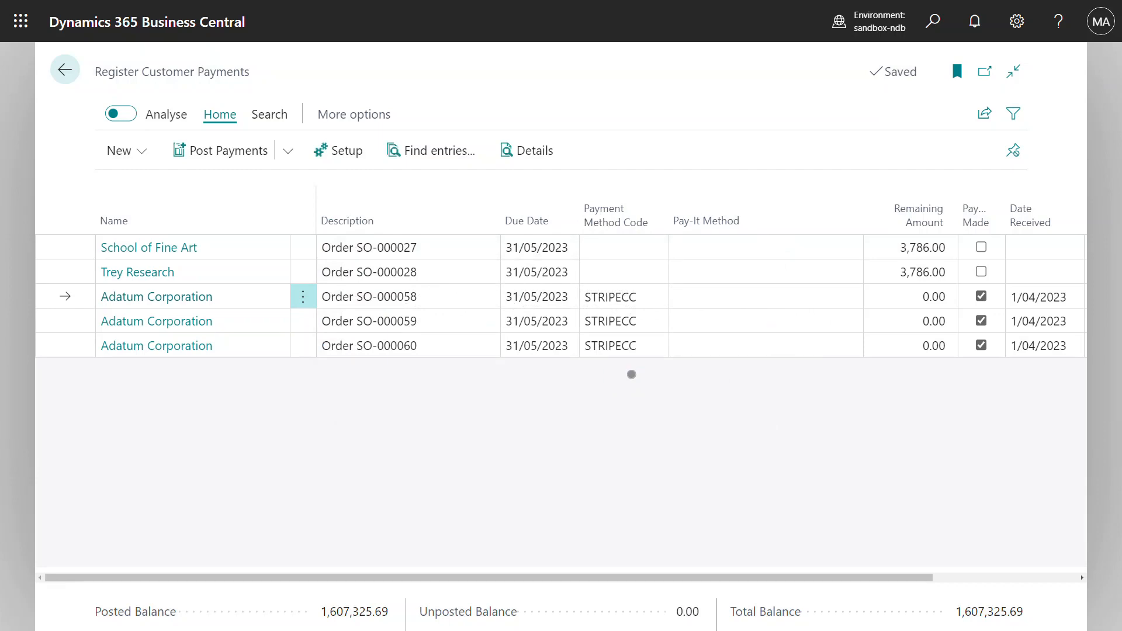
left_click(297, 155)
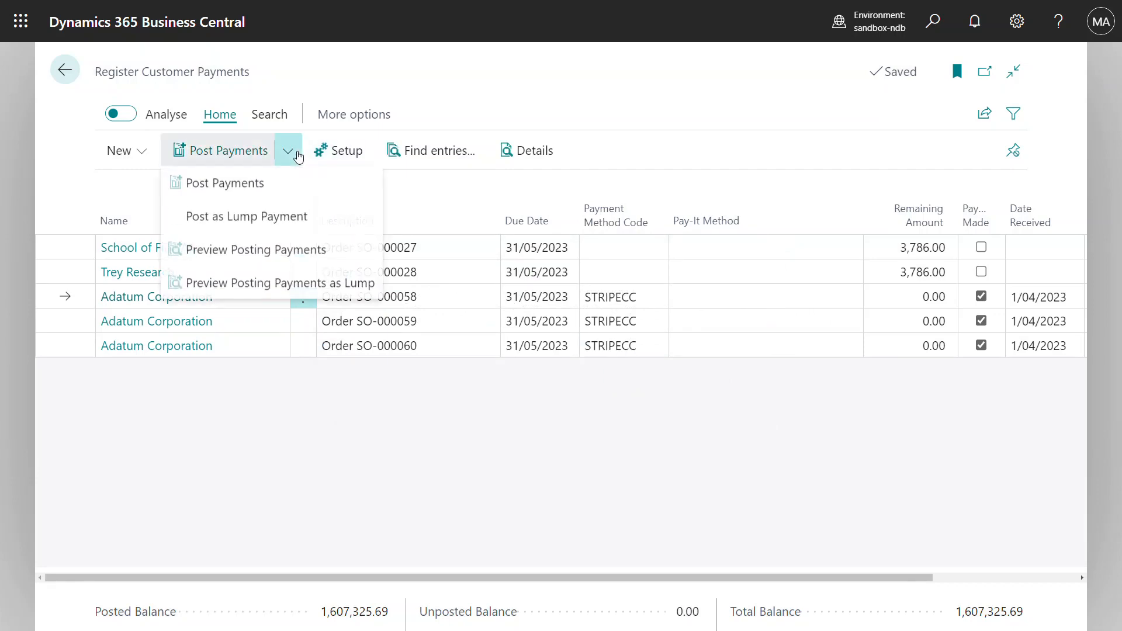
Step: Post the payments as an 11,358.00 lump sum, charging a test Visa card through Stripe
left_click(276, 221)
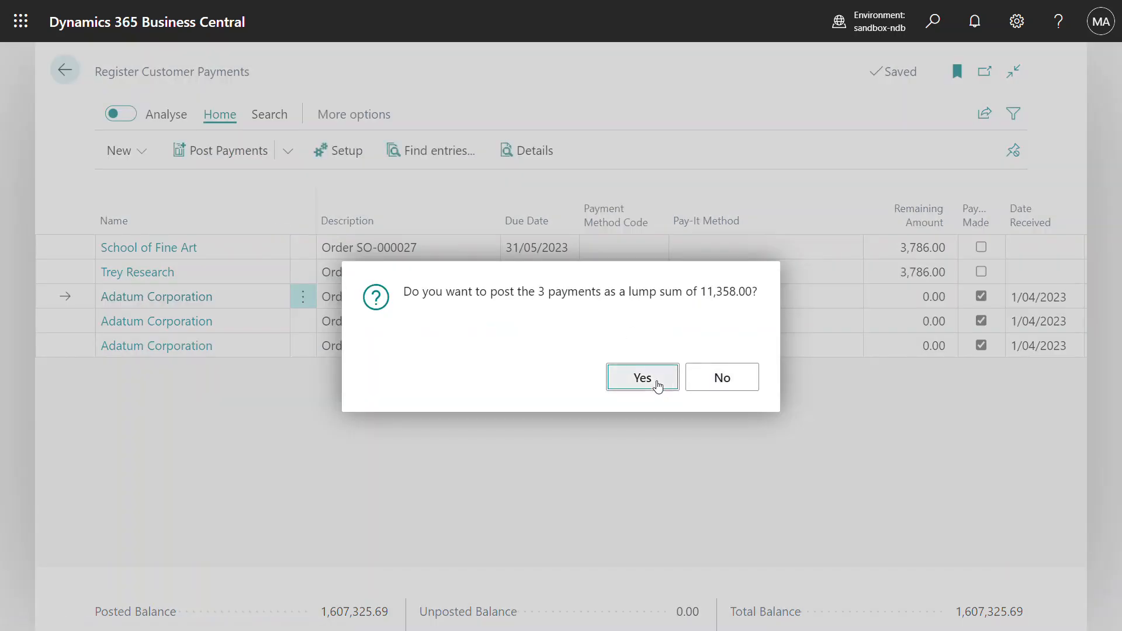
left_click(657, 385)
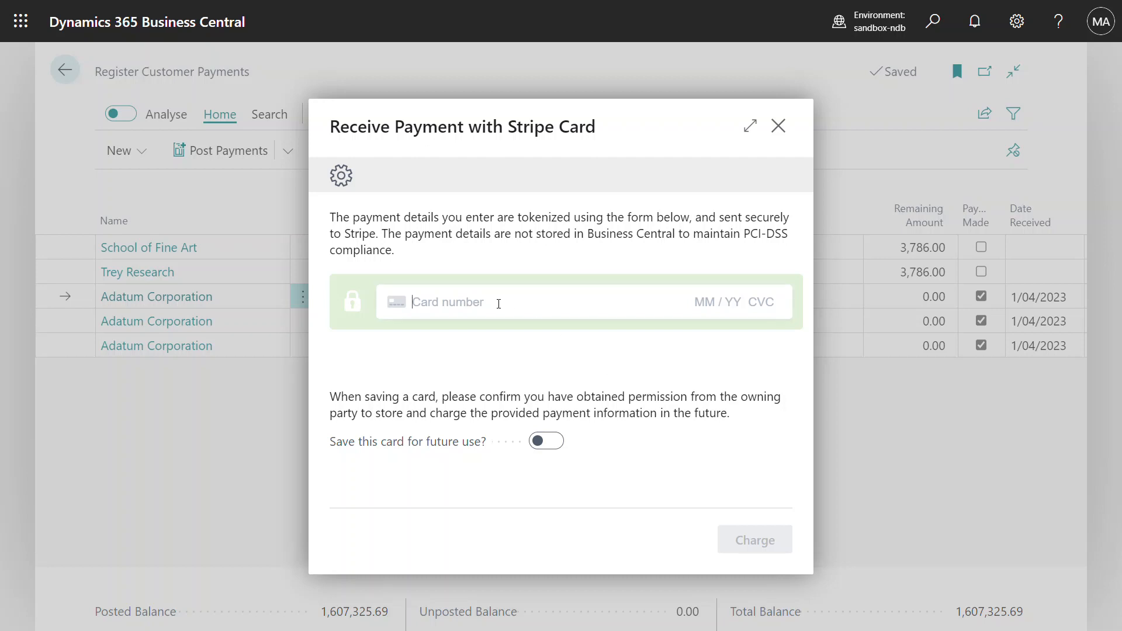
type("4242 4242 4242 4242 ")
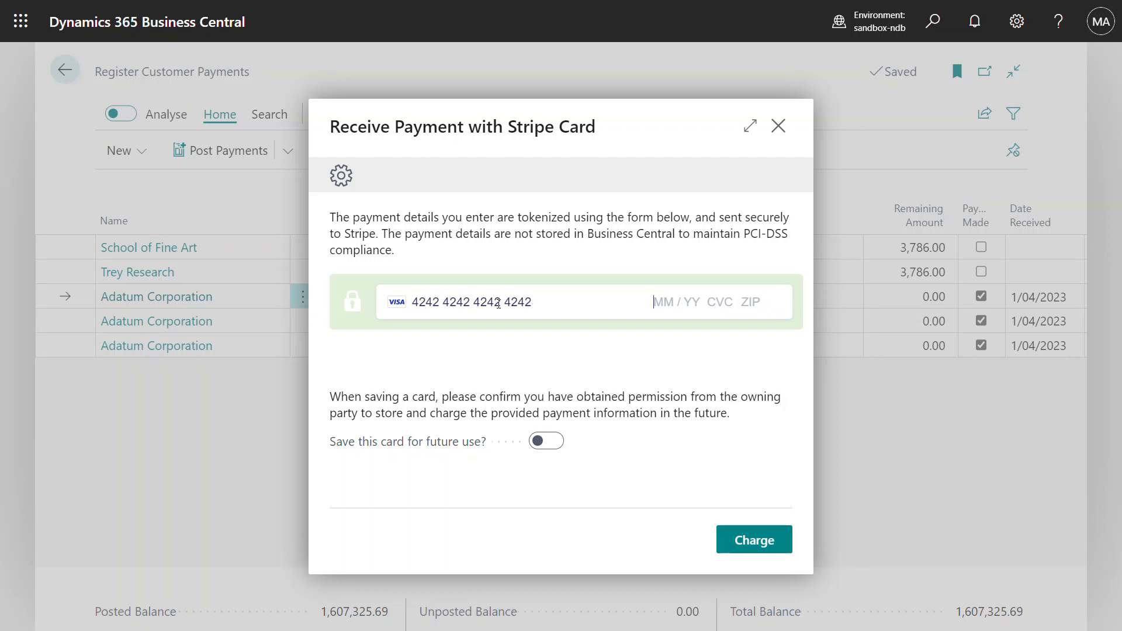
type("04 / 44 444 44444")
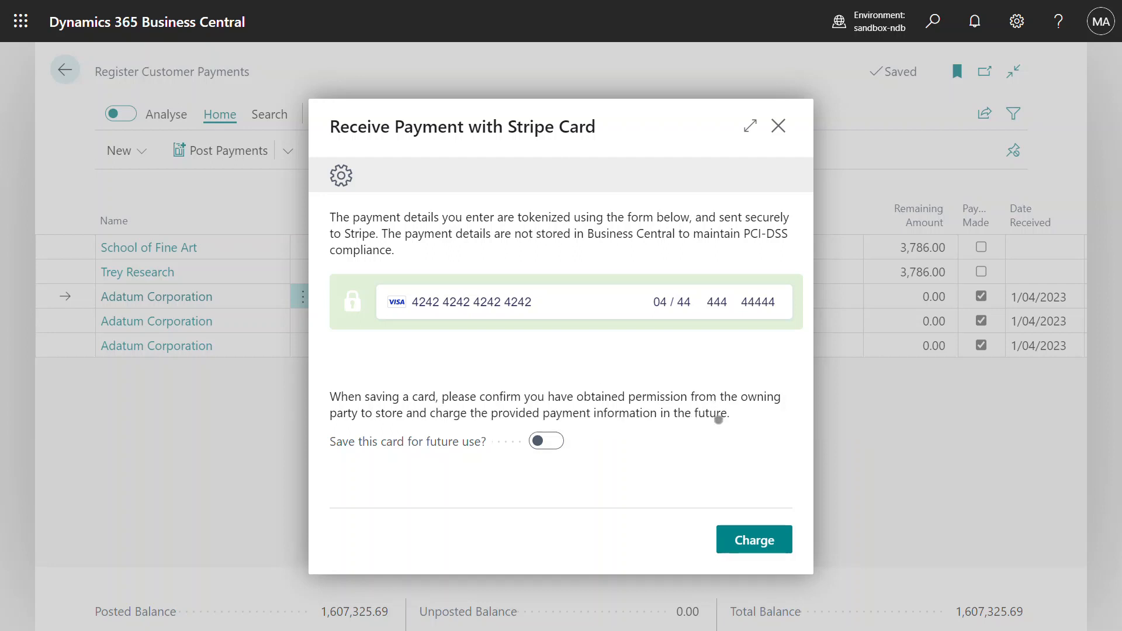
left_click(744, 550)
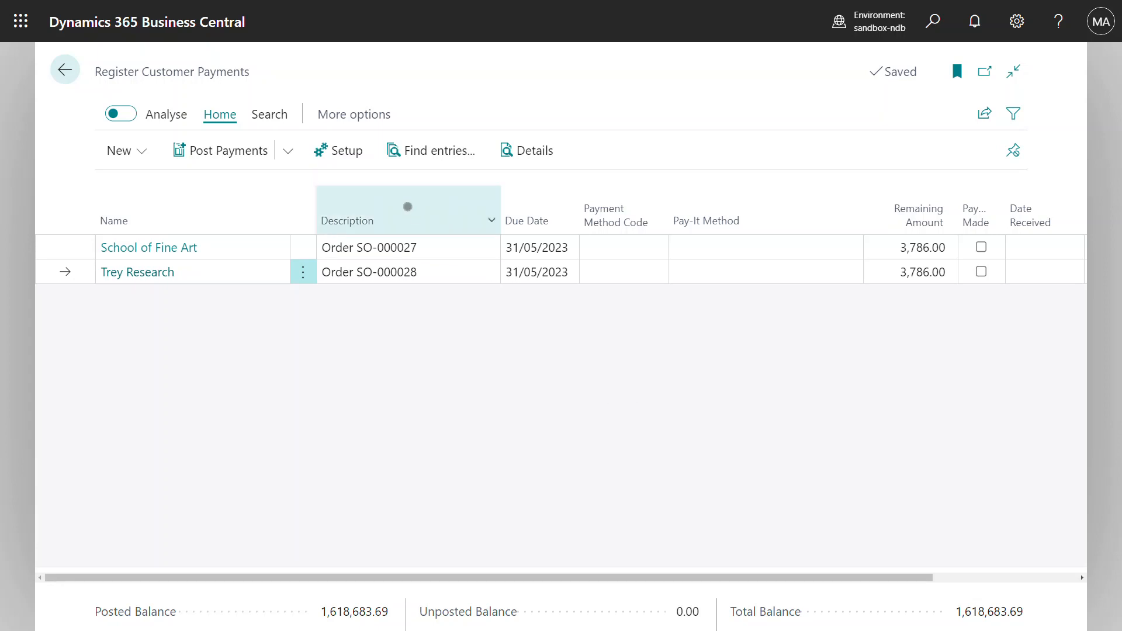
Step: Go back home and open Adatum's order SO-000061 from Sales Orders sorted by No. descending
left_click(65, 71)
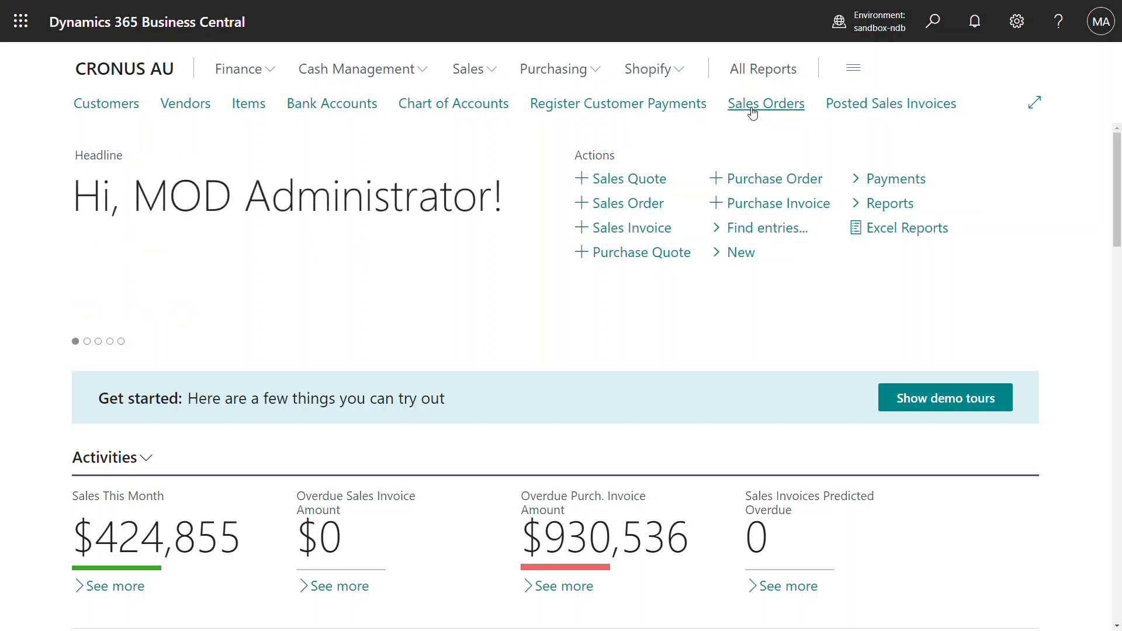
left_click(752, 111)
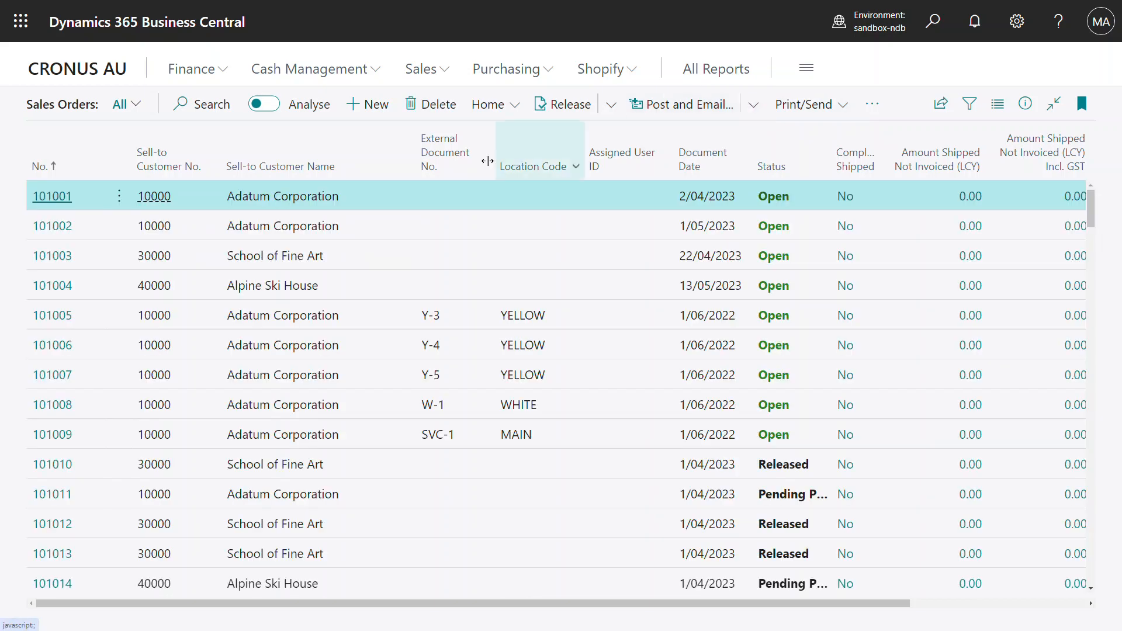
left_click(98, 167)
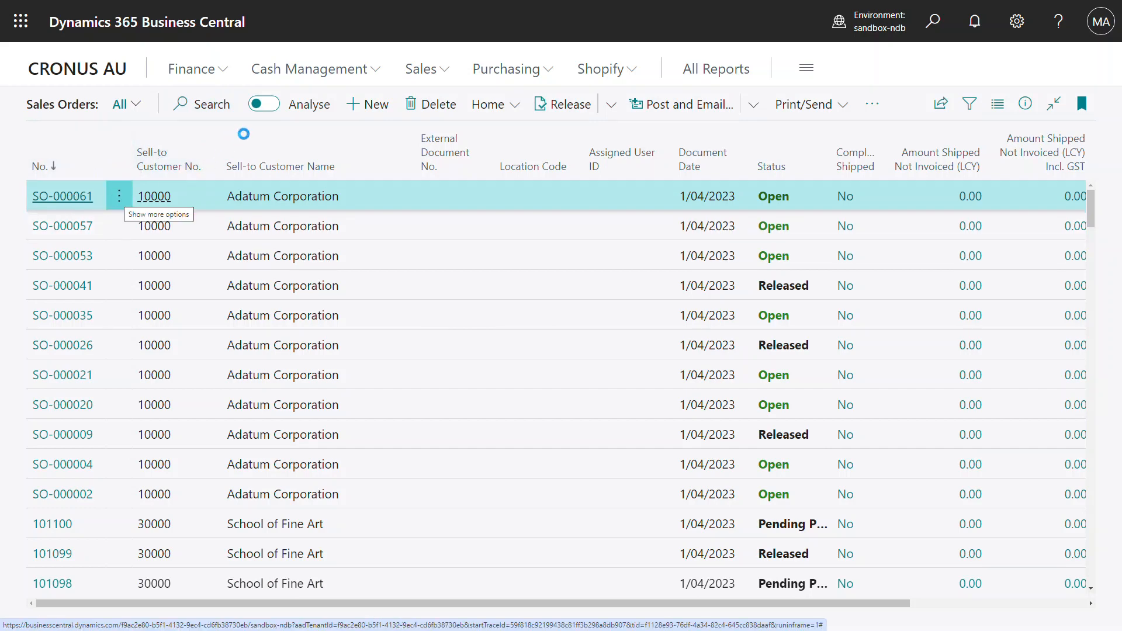
scroll(560, 439, "down", 5)
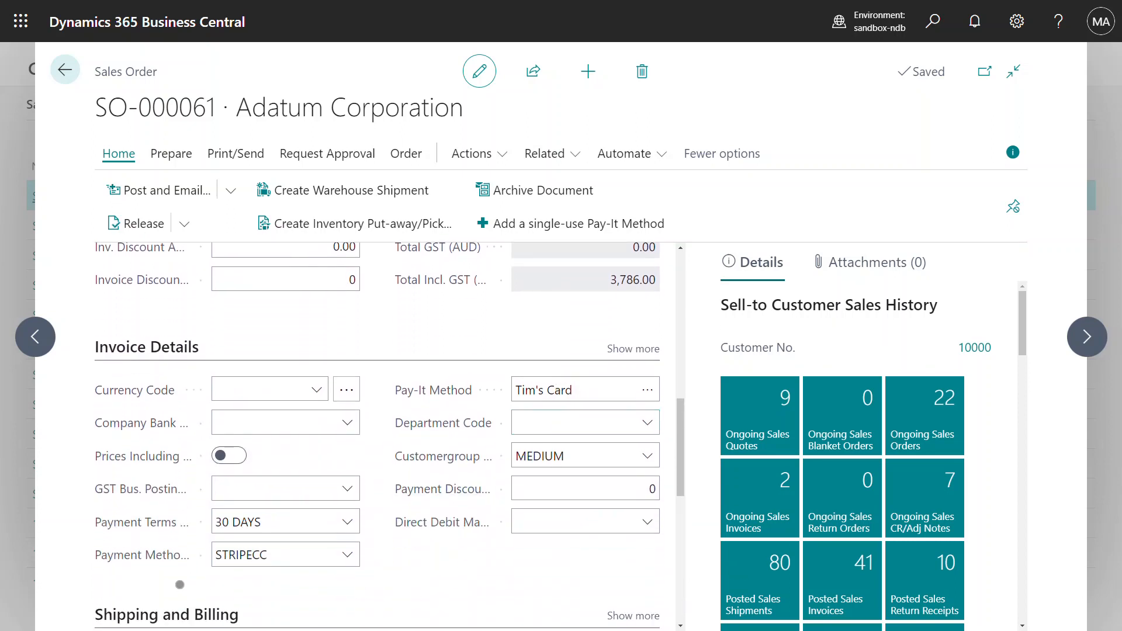
Step: Change SO-000061's payment method to STRIPEREAD with Front Counter as the Pay-It method
left_click(349, 563)
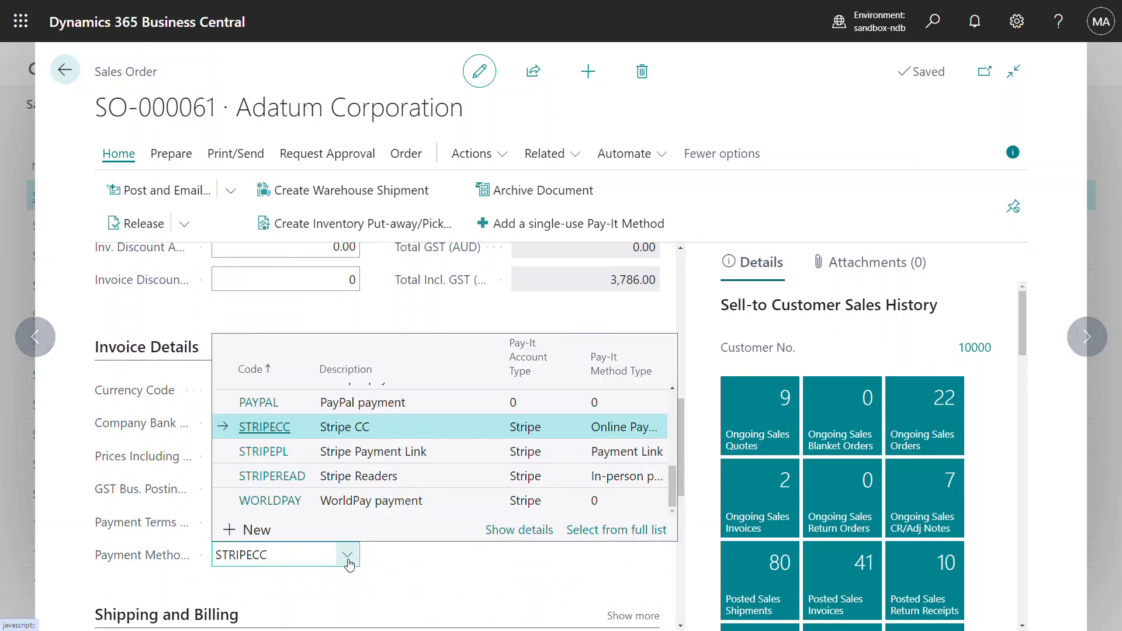
left_click(396, 474)
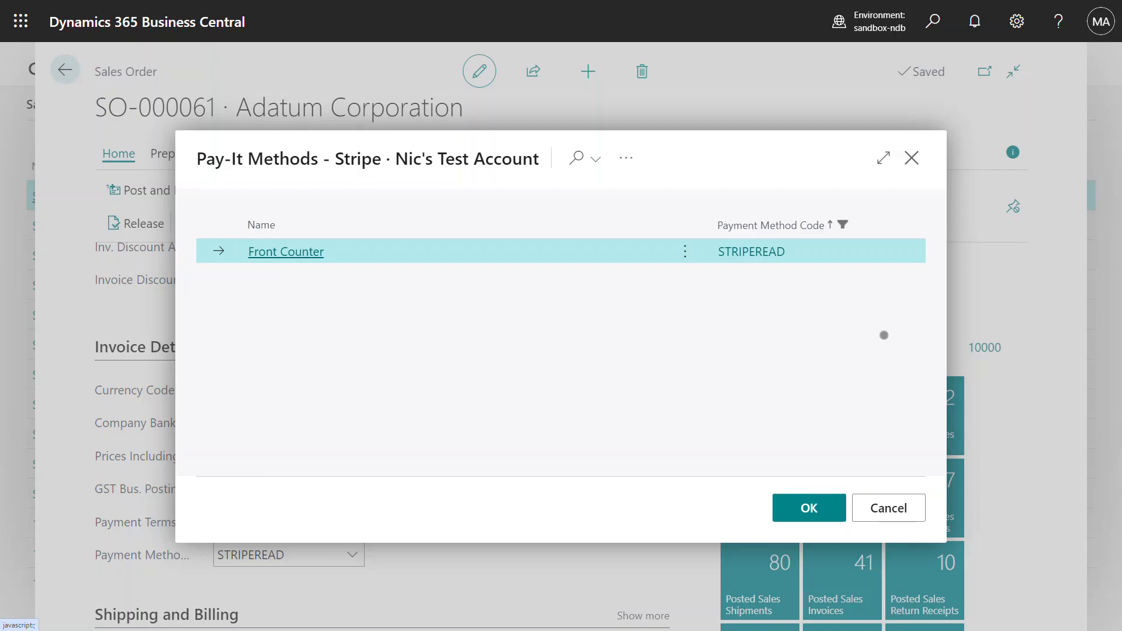
left_click(811, 508)
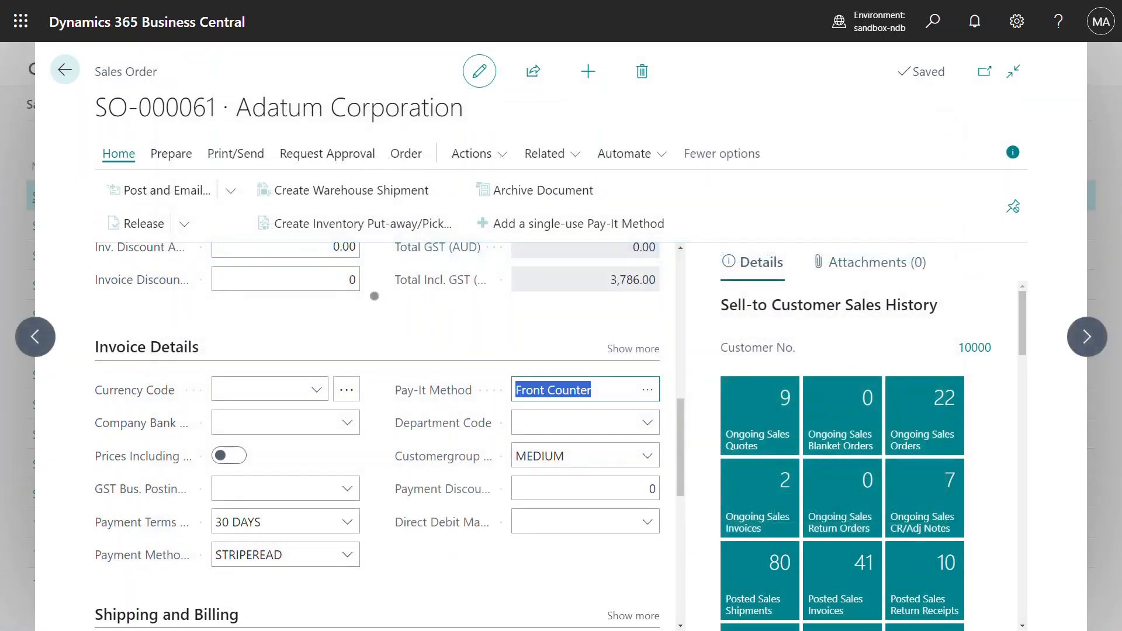
scroll(386, 316, "down", 3)
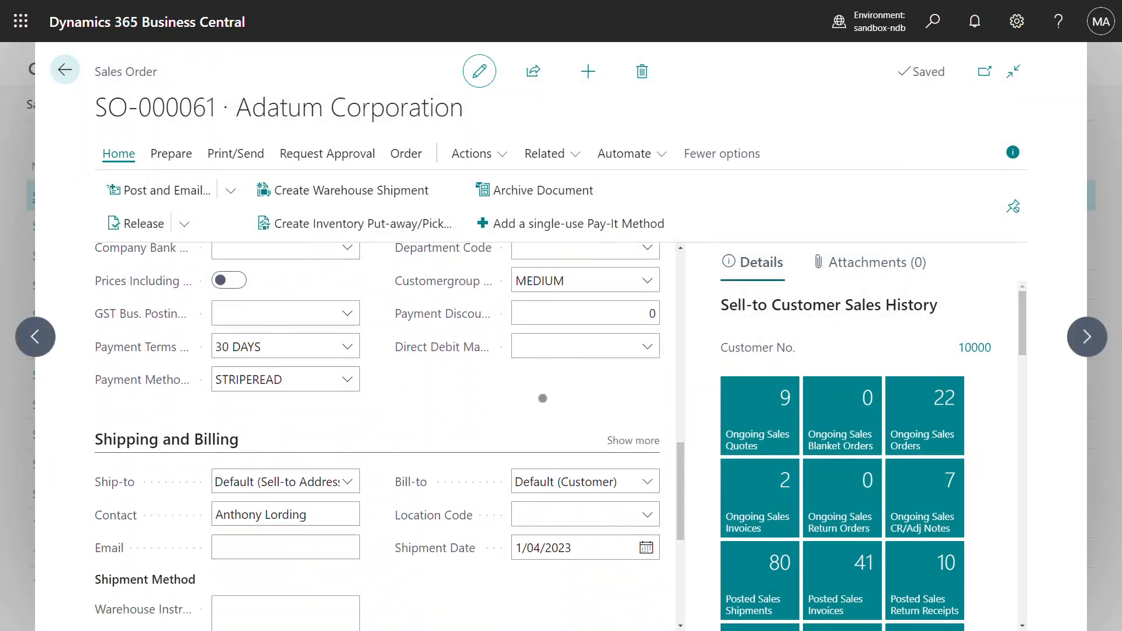
Step: Set the order's Prepayment % to 10 and update the order lines
scroll(542, 398, "down", 5)
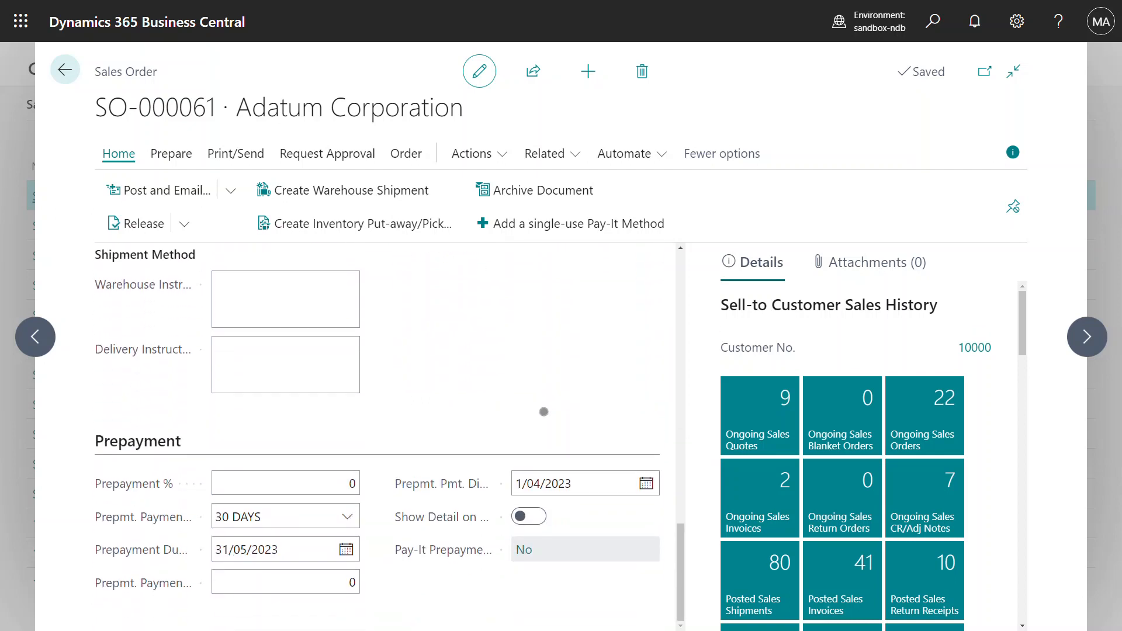
left_click(324, 481)
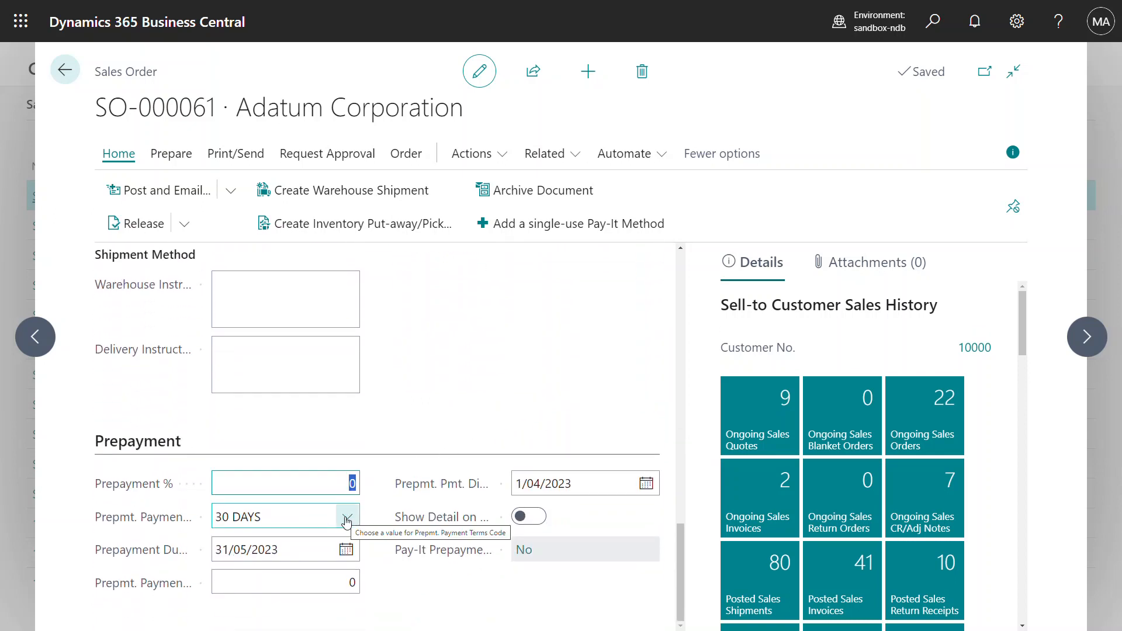
type("10")
key("Tab")
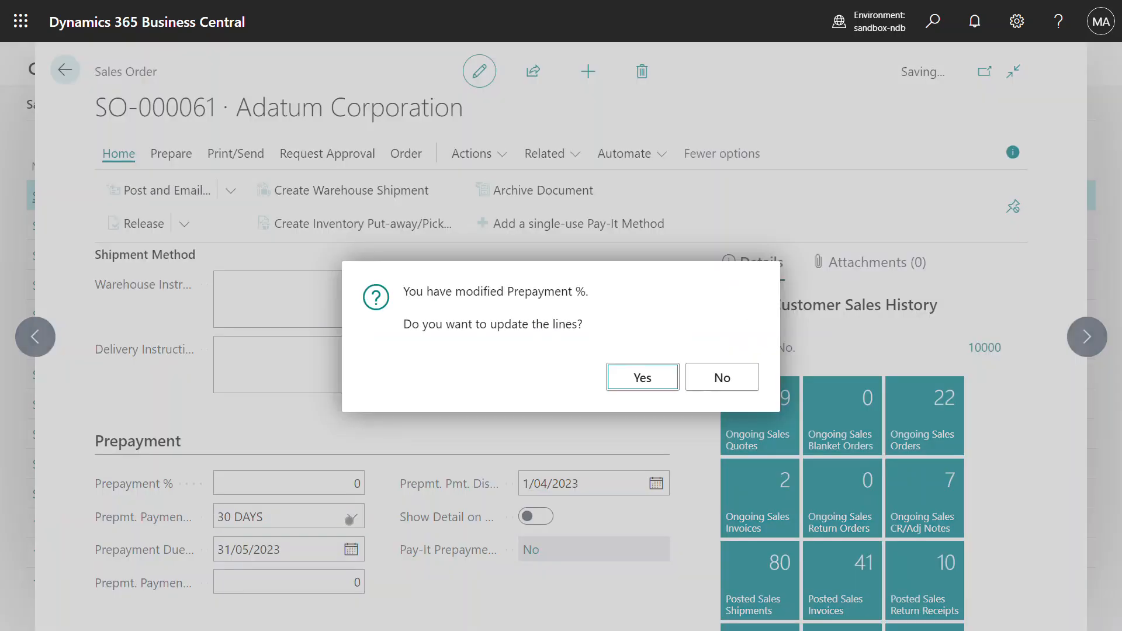
left_click(639, 379)
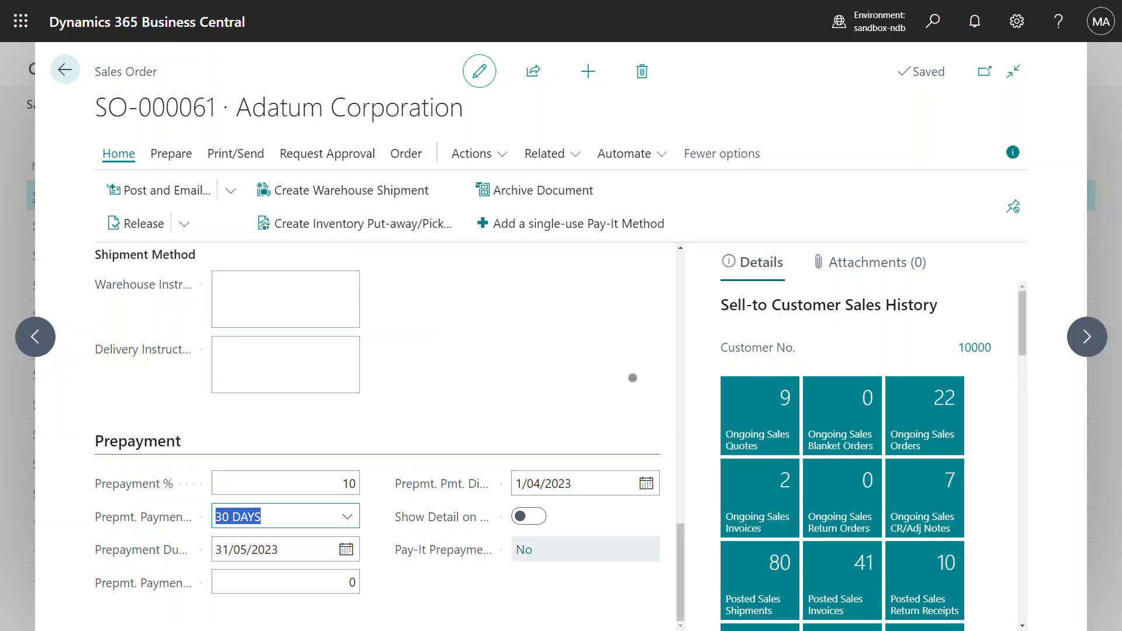
Step: Run Post Prepayment Invoice from the order's Posting > Prepayment actions
left_click(476, 154)
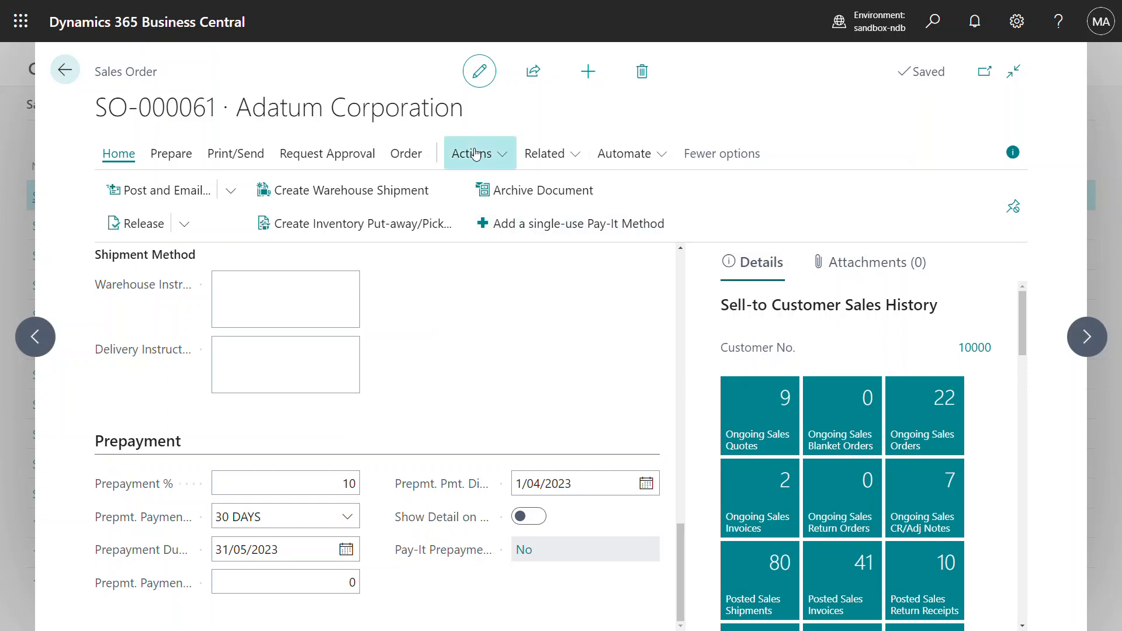
mouse_move(547, 288)
mouse_move(662, 326)
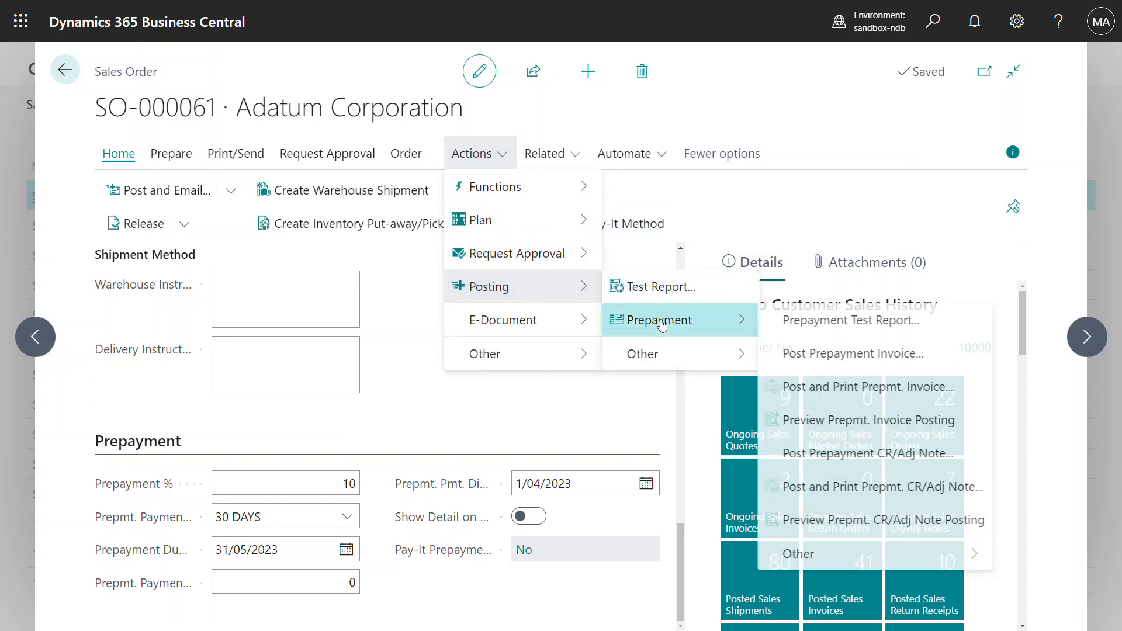
left_click(849, 353)
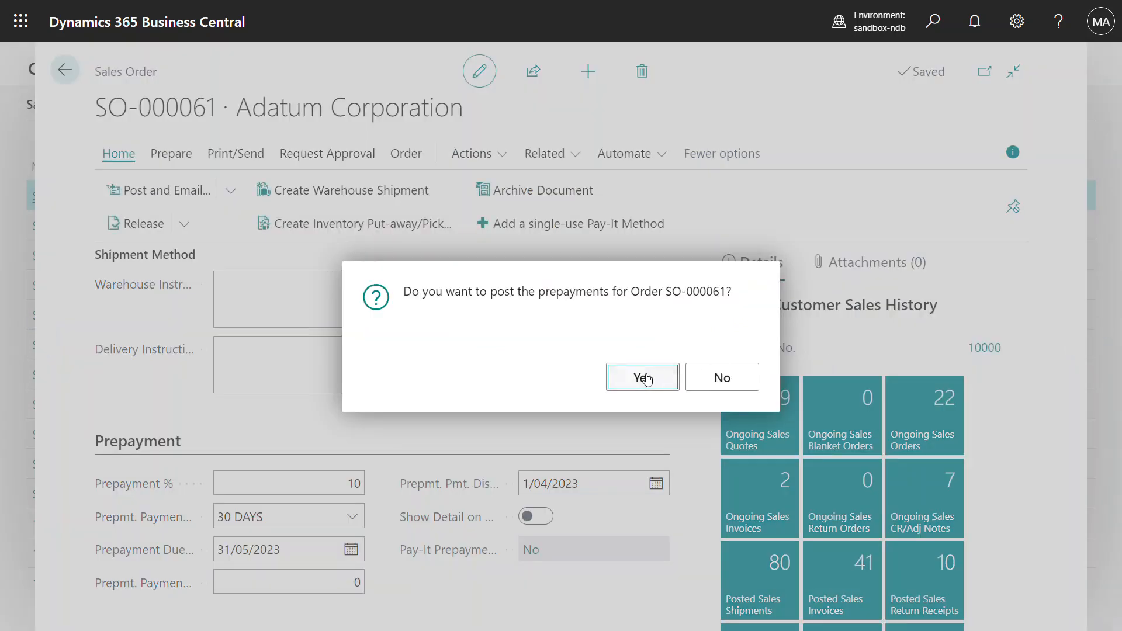
Step: Confirm posting the 10% prepayment for SO-000061
left_click(643, 378)
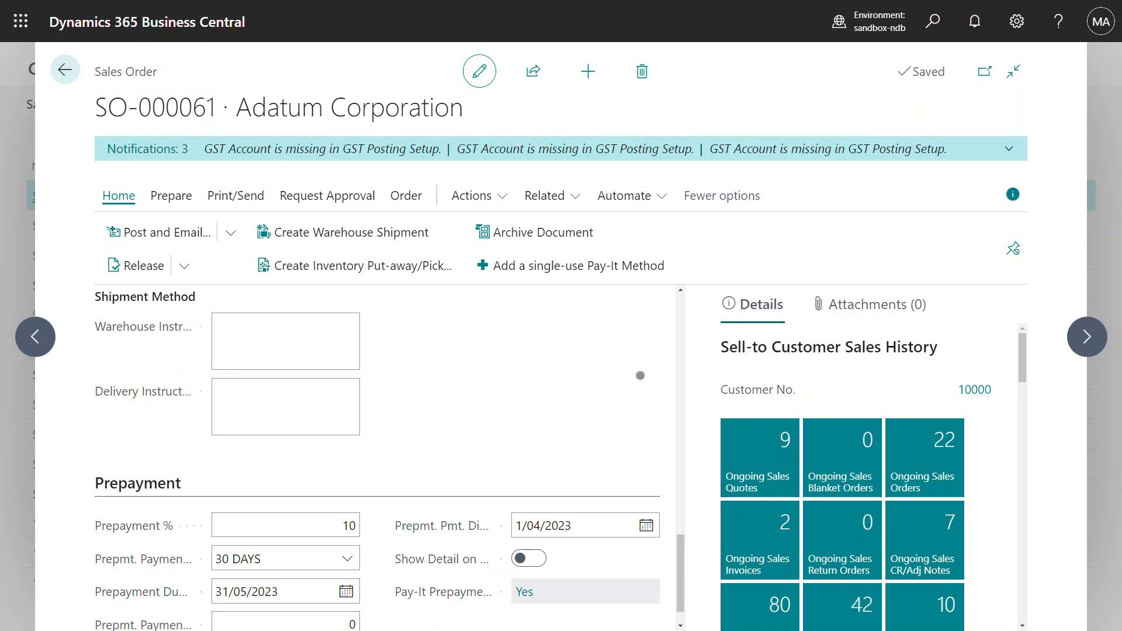
Step: Change the order's payment method to STRIPEPL (Stripe Payment Link)
scroll(605, 377, "up", 3)
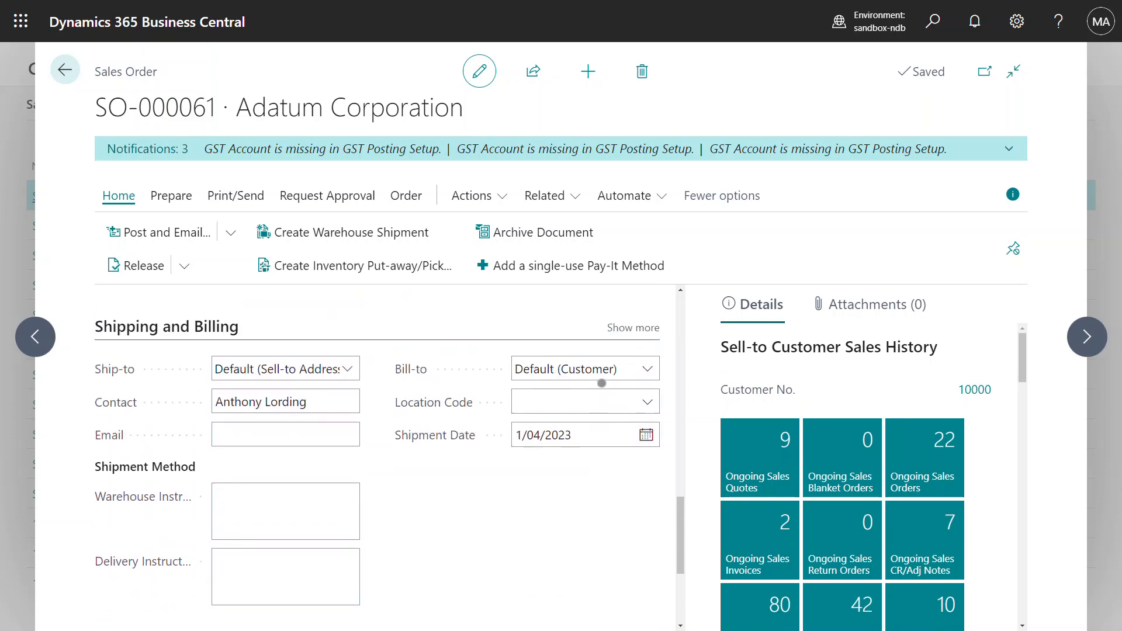
scroll(602, 383, "up", 2)
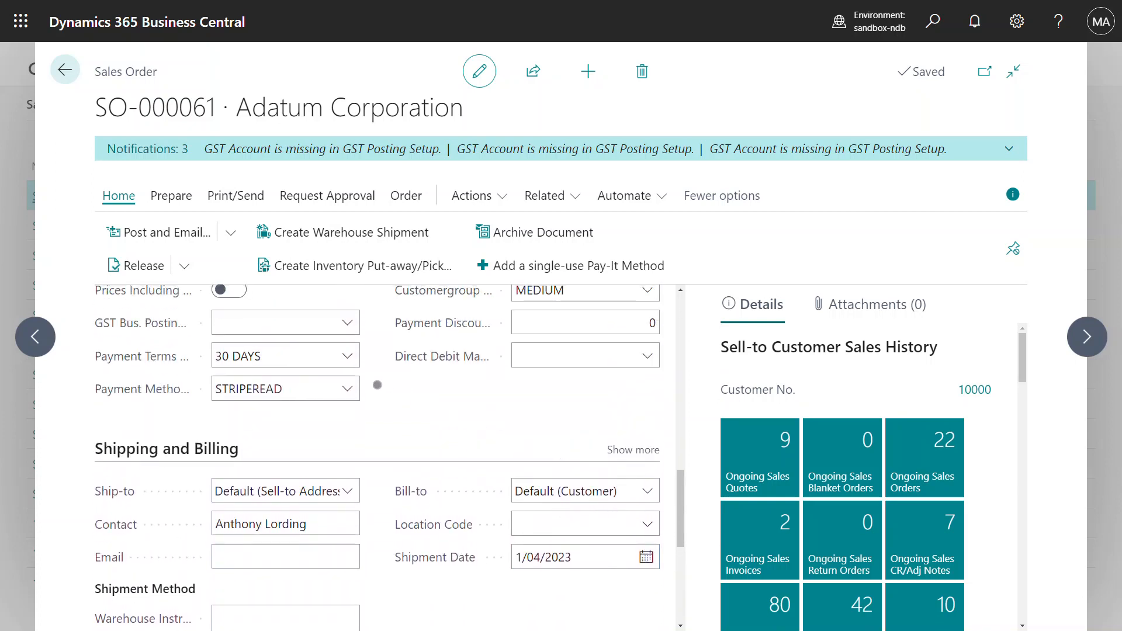
left_click(342, 388)
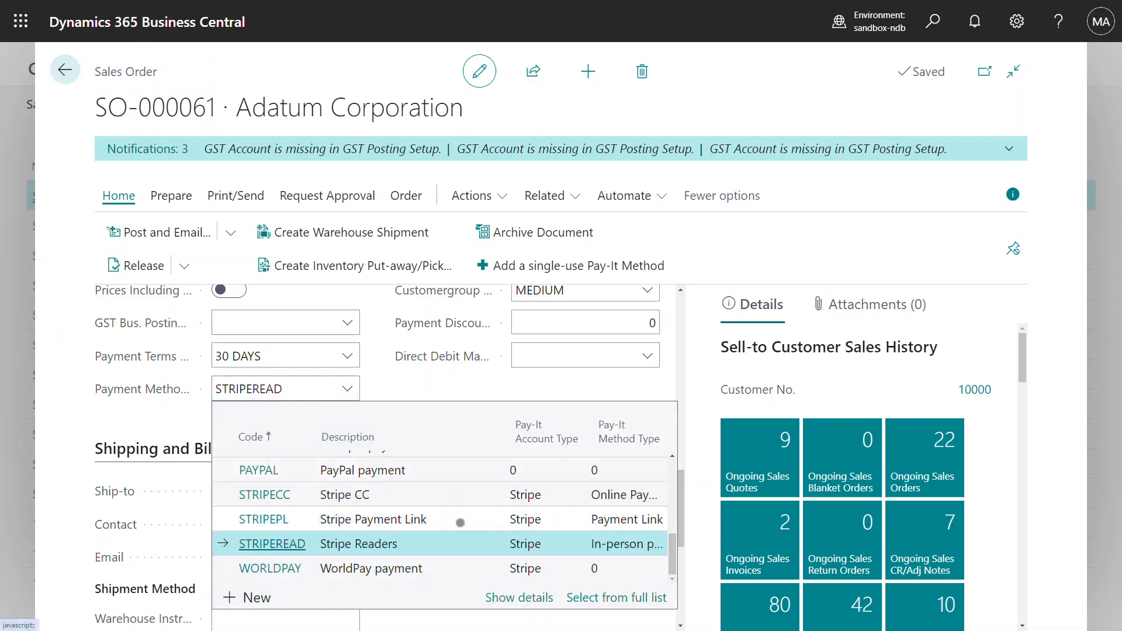
left_click(418, 520)
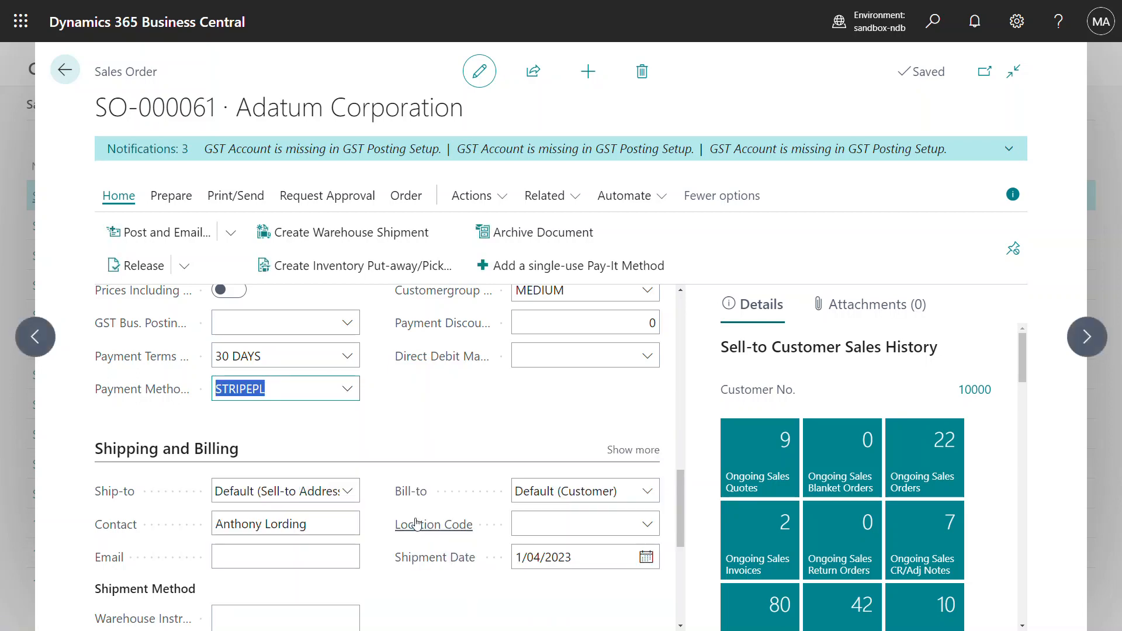
Step: Post the order as Ship and Invoice and open posted invoice 100062
left_click(232, 232)
left_click(135, 299)
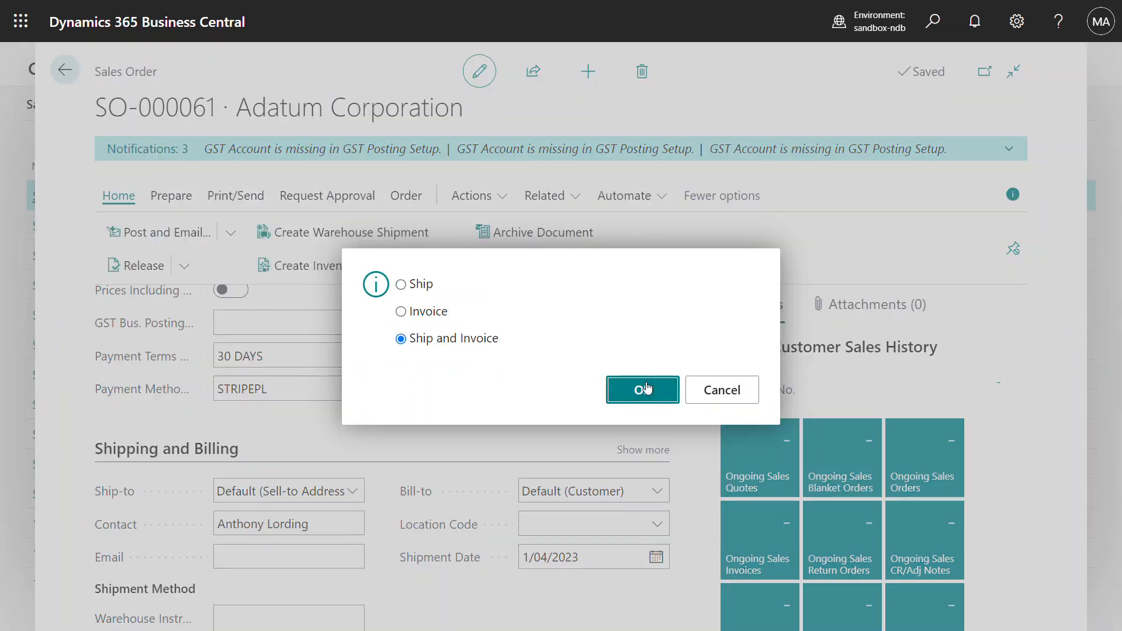
left_click(647, 387)
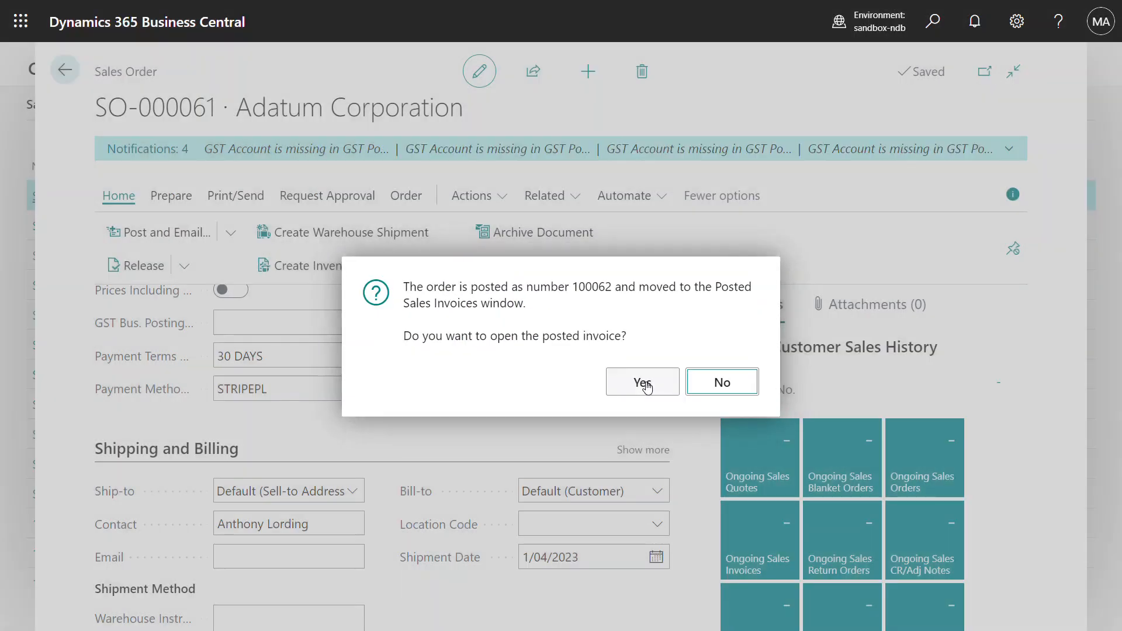
left_click(647, 387)
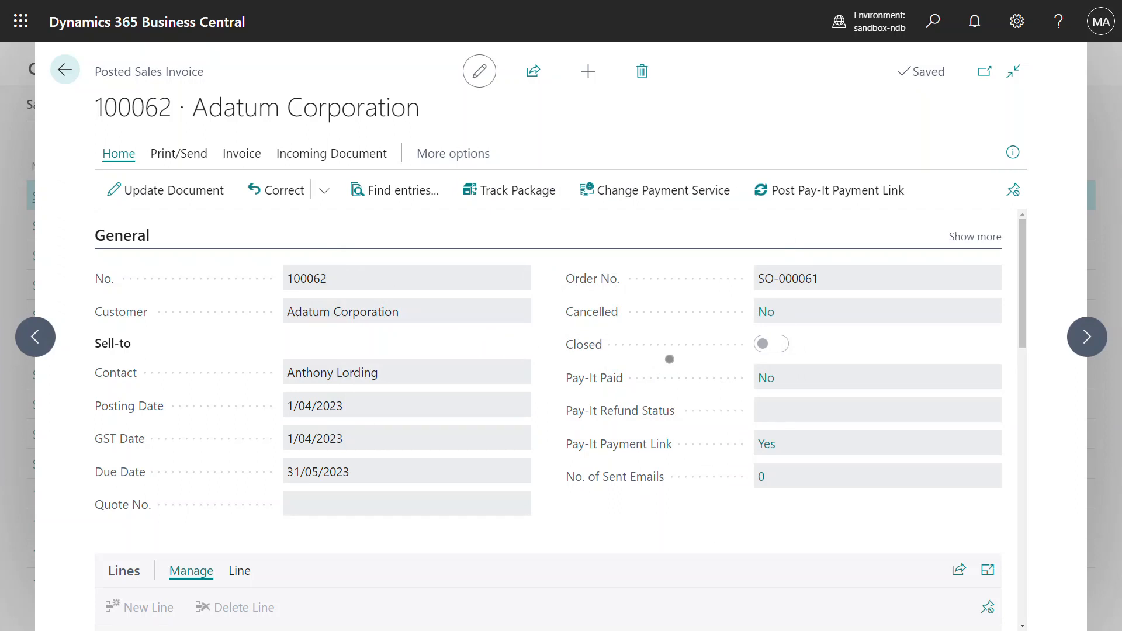
scroll(670, 359, "down", 1)
mouse_move(590, 398)
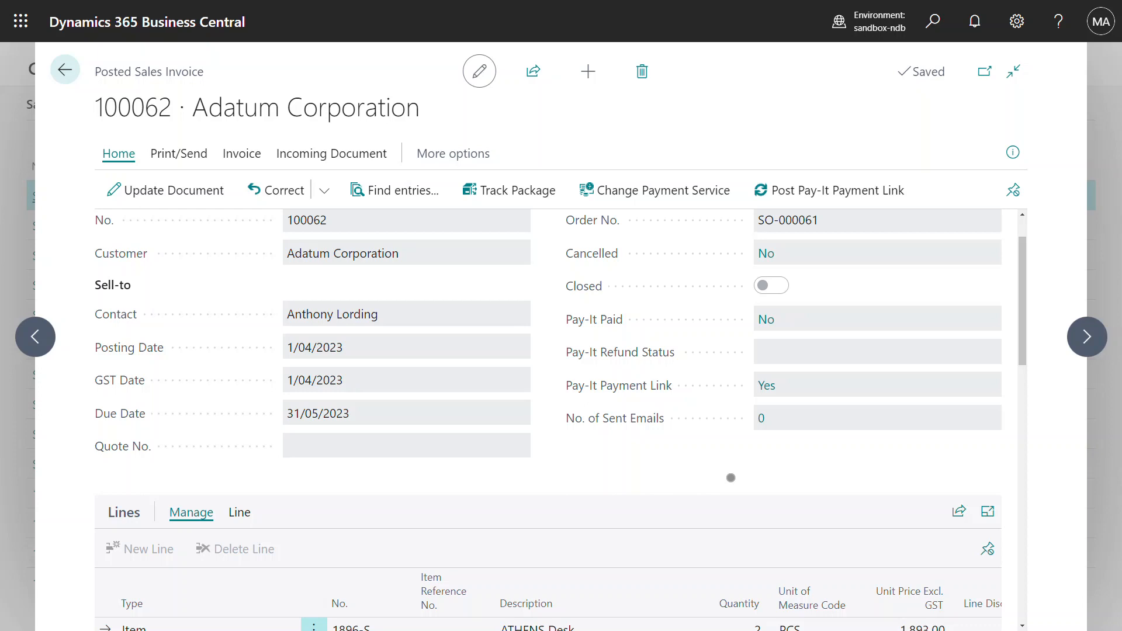
Step: Draft the tax invoice 100062 email and follow its 'Pay Tax Invoice 100062 now' link
left_click(179, 154)
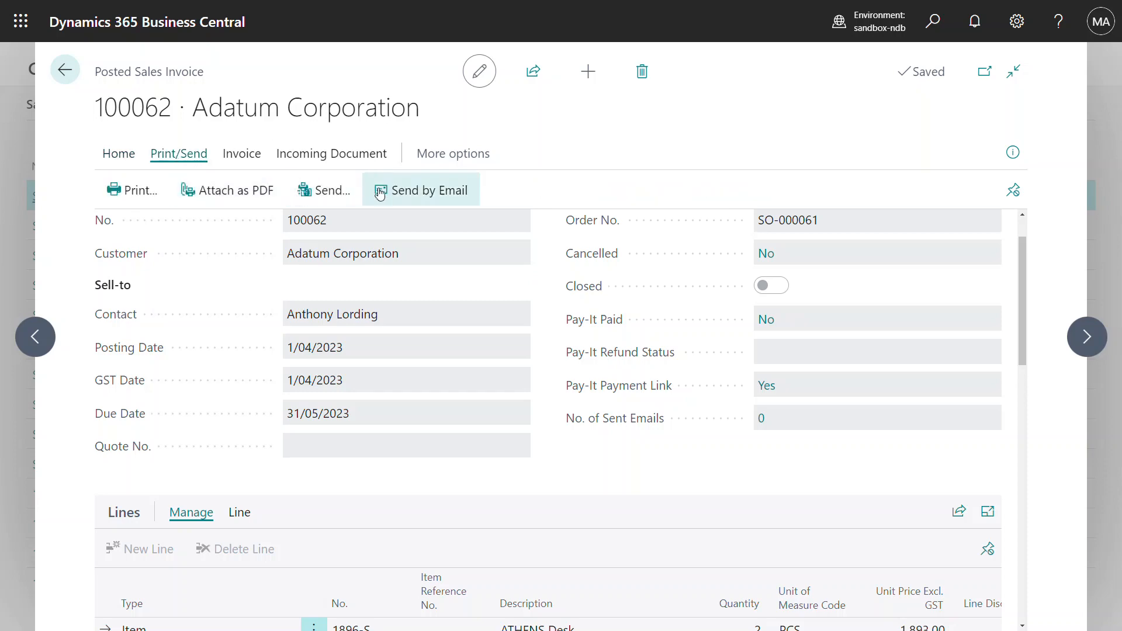
left_click(412, 193)
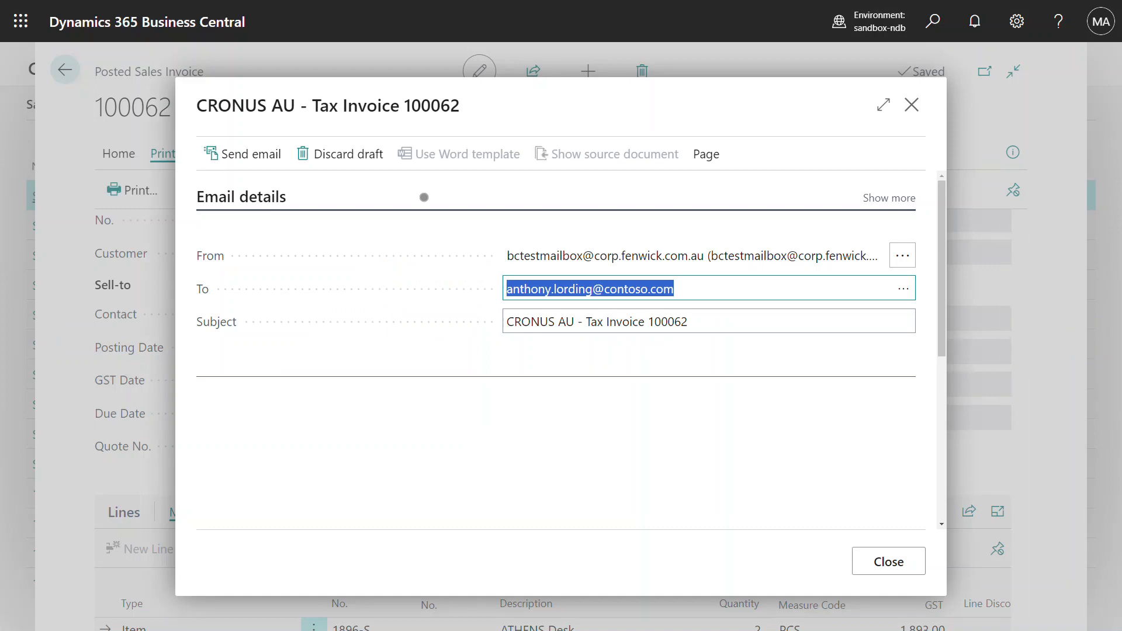
scroll(585, 420, "down", 1)
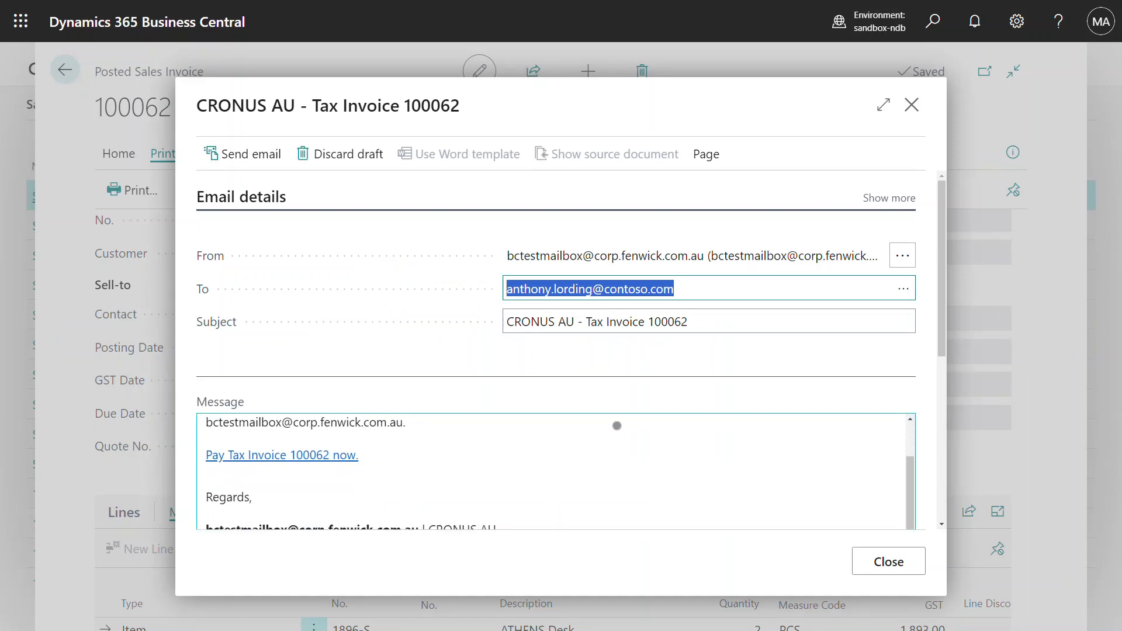
scroll(586, 421, "up", 1)
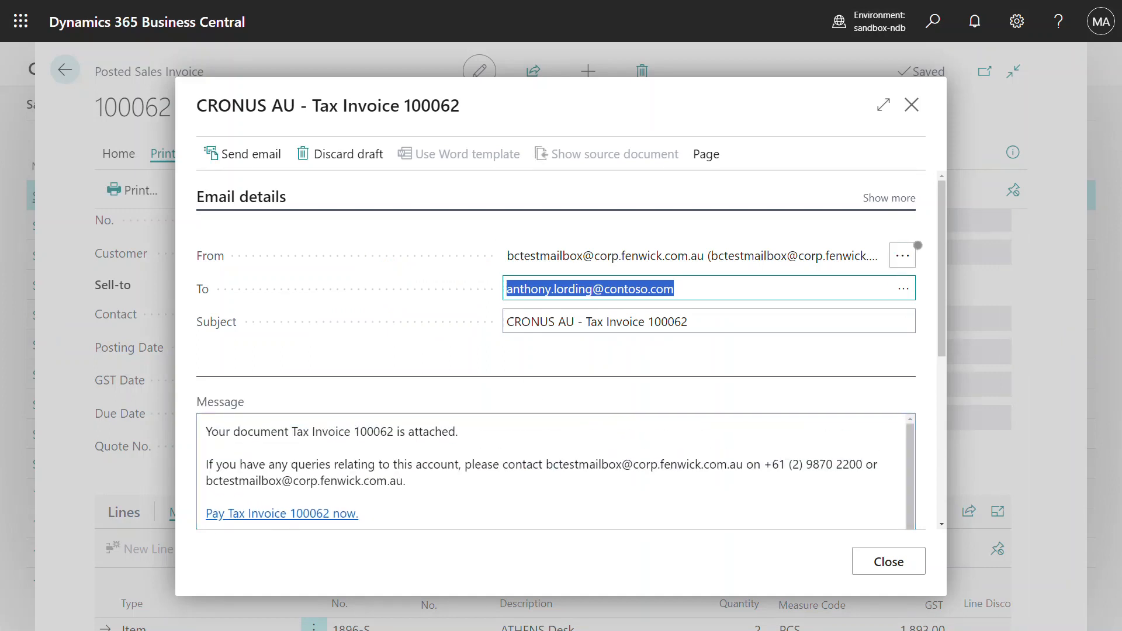
scroll(697, 434, "down", 1)
scroll(689, 434, "down", 1)
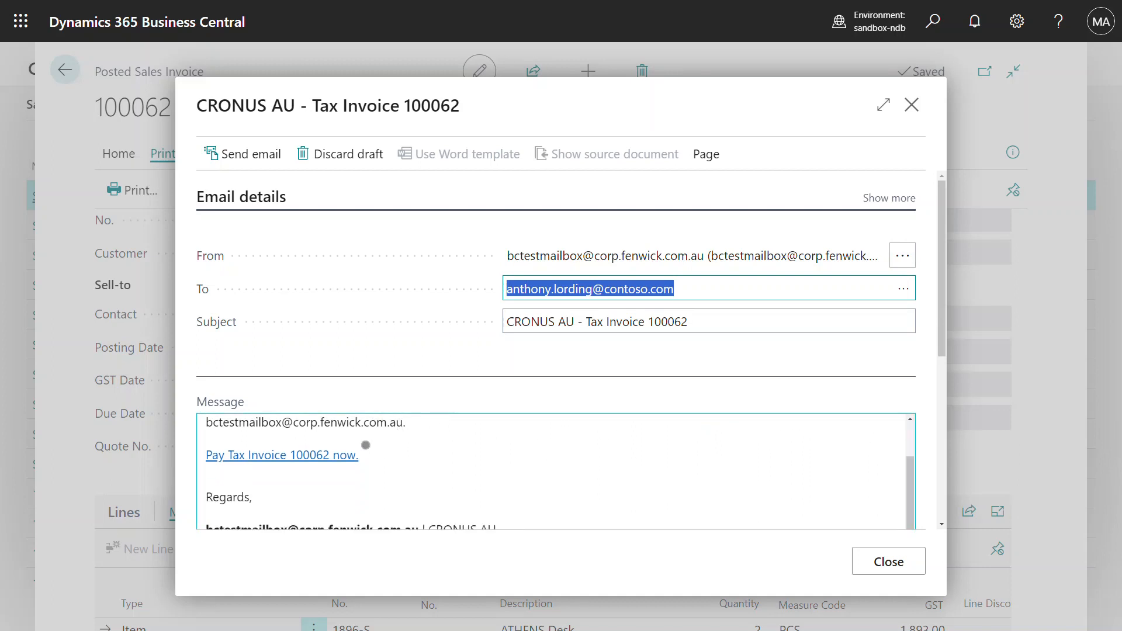
left_click(329, 461)
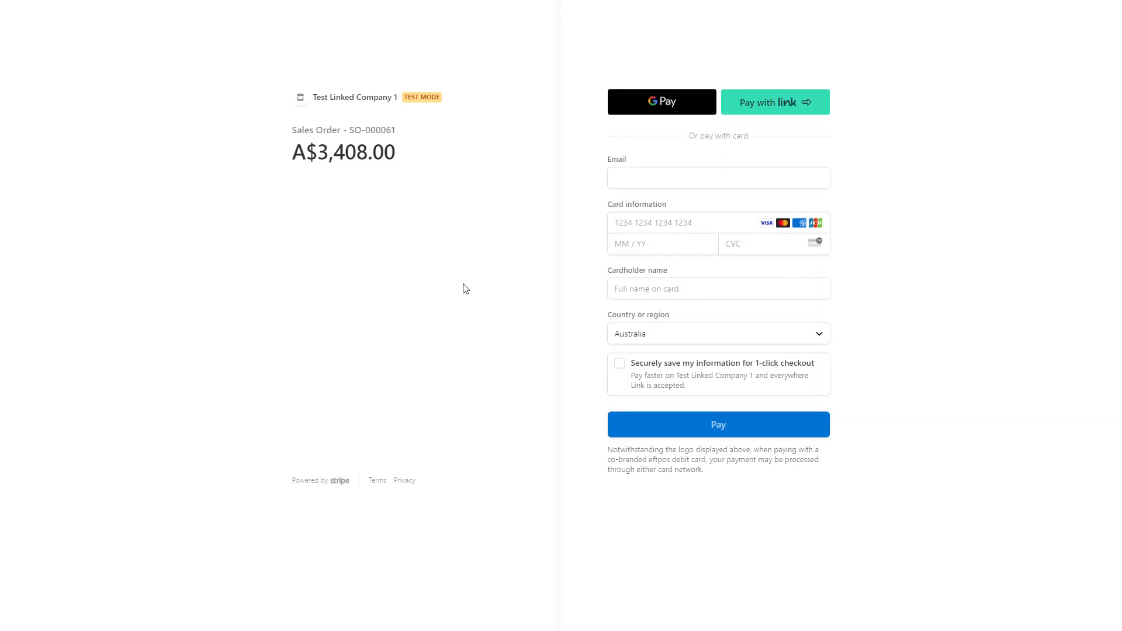
Step: Pay A$3,408.00 using the payer's e-mail, test card number, expiry, CVC and cardholder name
left_click(686, 182)
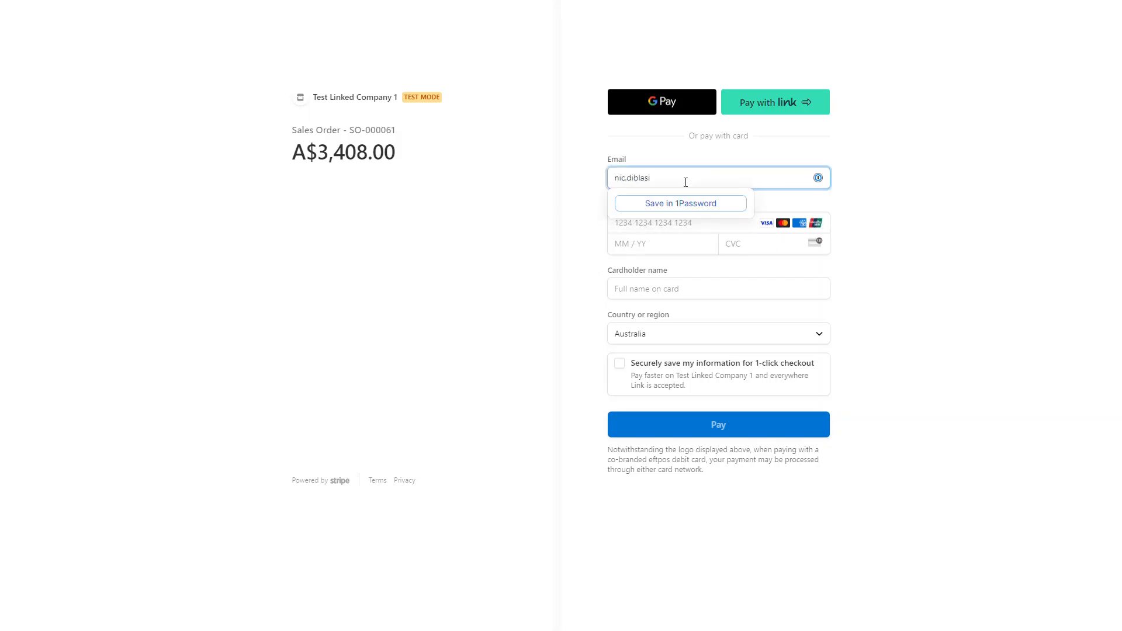
key("Tab")
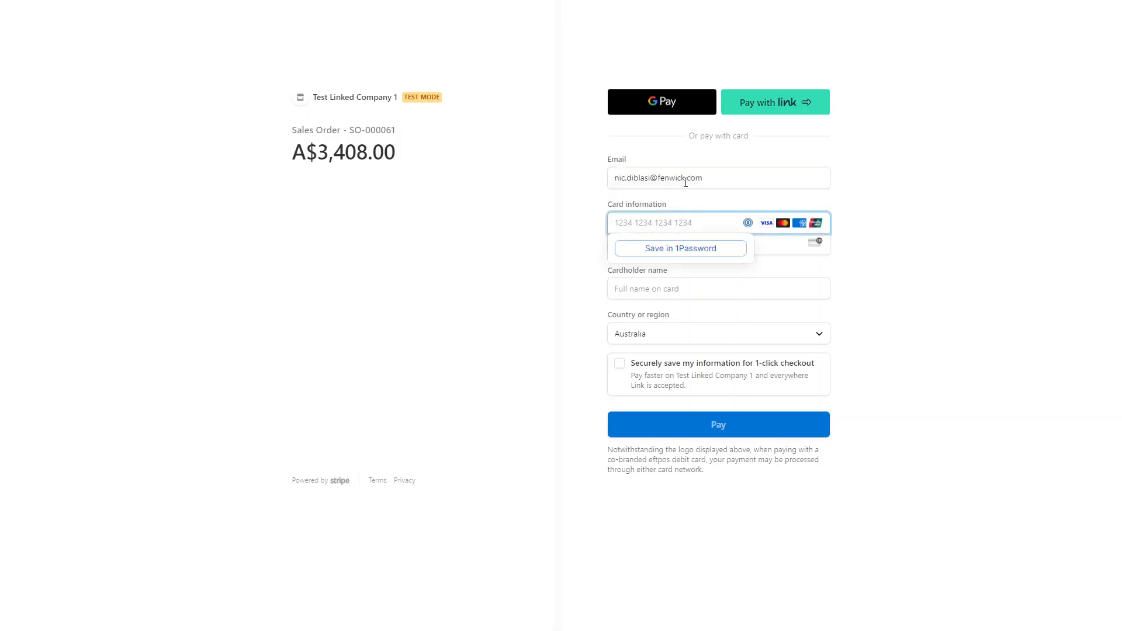
type("424242")
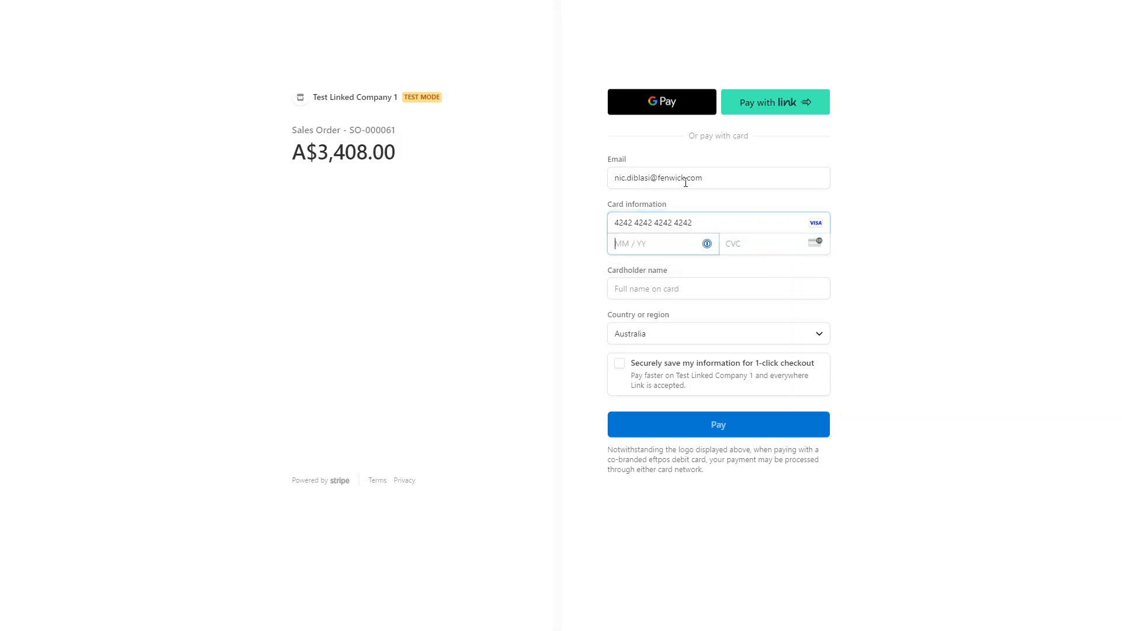
type("424242424204444")
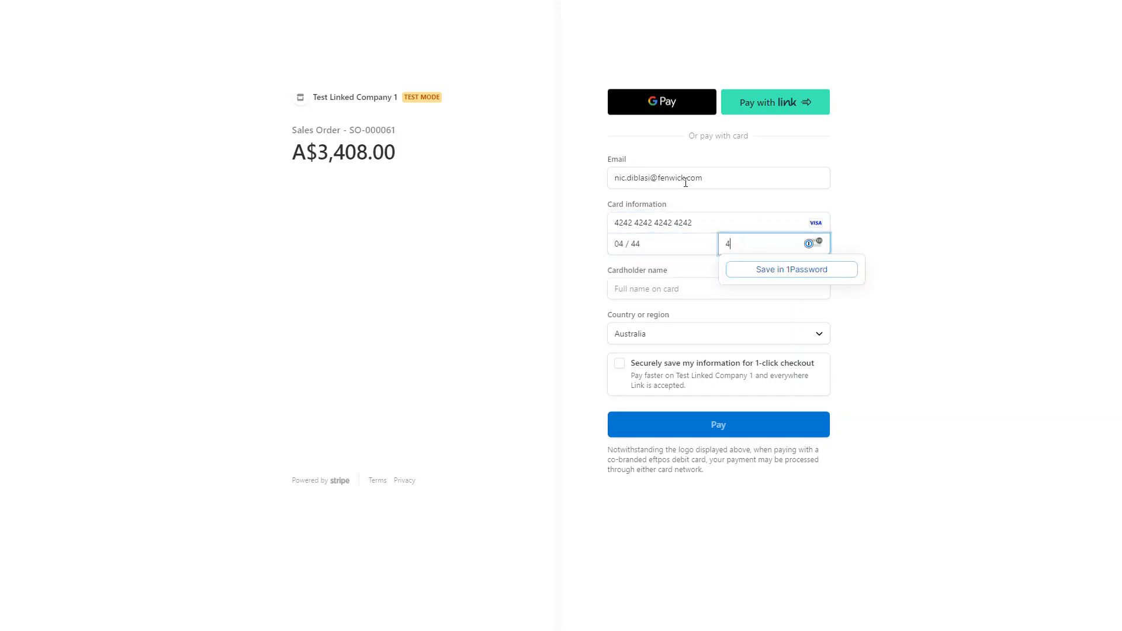
type("44Nic")
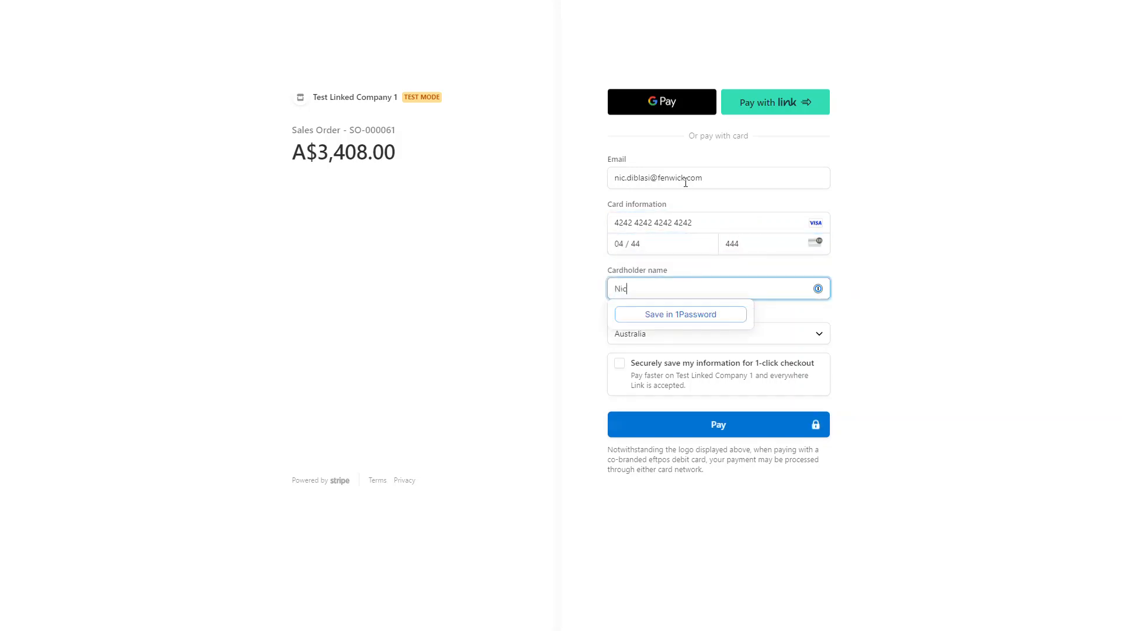
key("Tab")
left_click(738, 436)
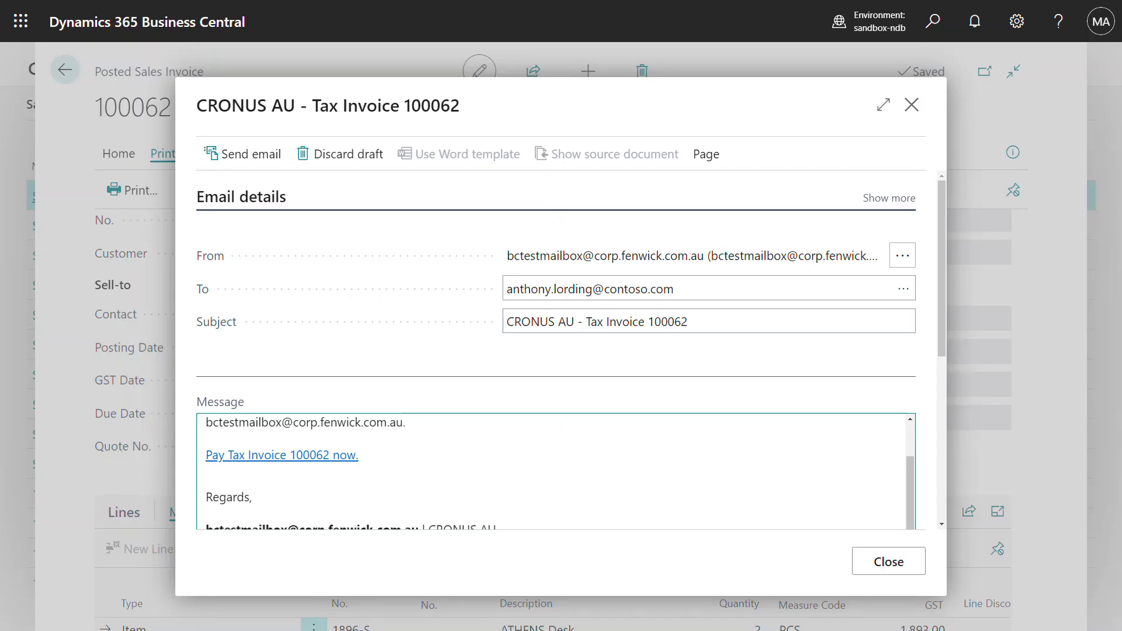
Step: Close the invoice 100062 email and discard it unsent
left_click(913, 105)
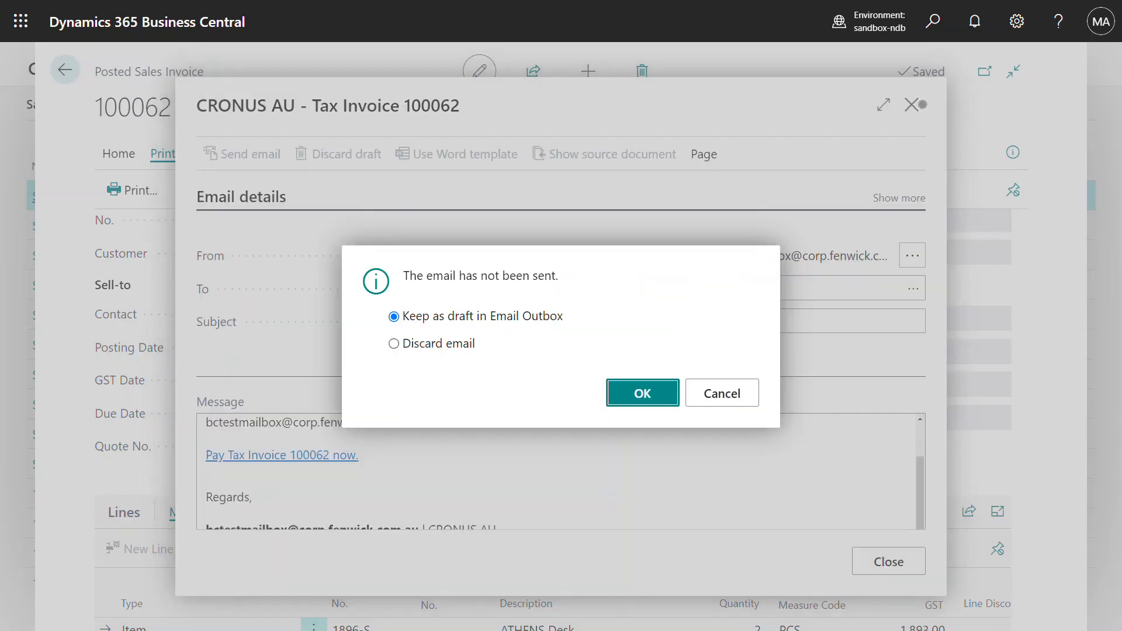
left_click(433, 343)
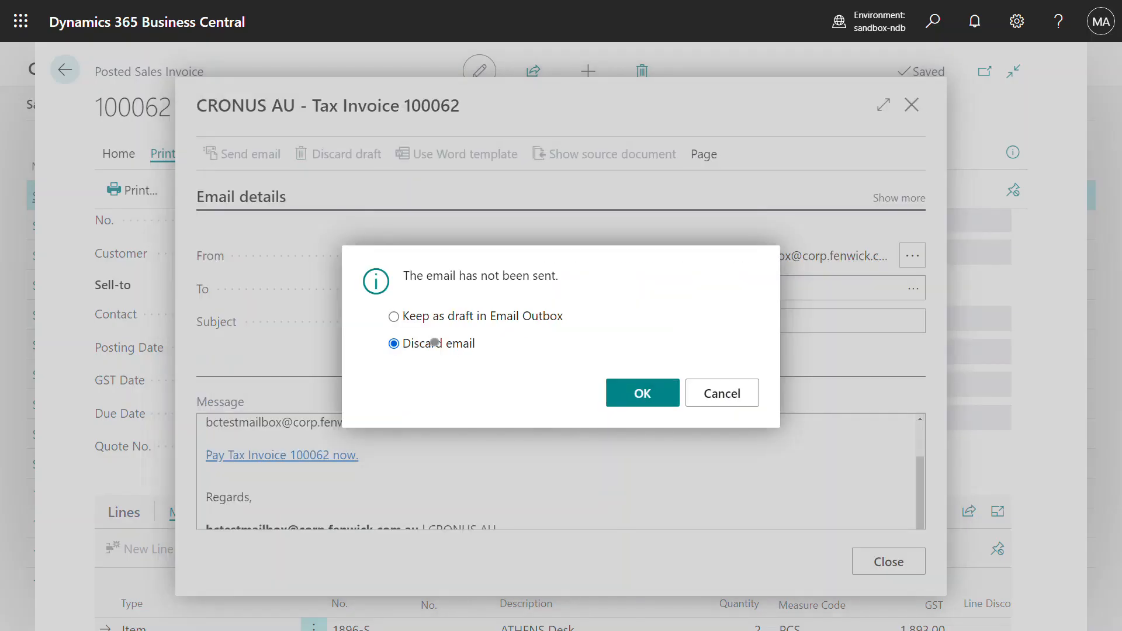
left_click(643, 392)
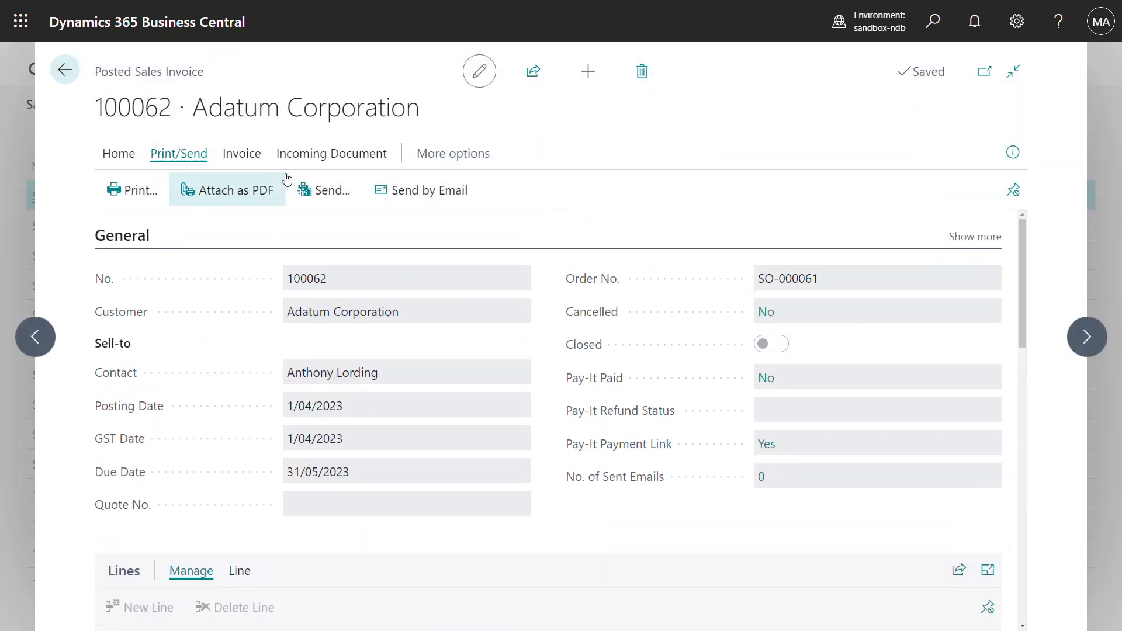
Step: Post the Pay-It payment link payment so invoice 100062 is paid and closed
left_click(118, 155)
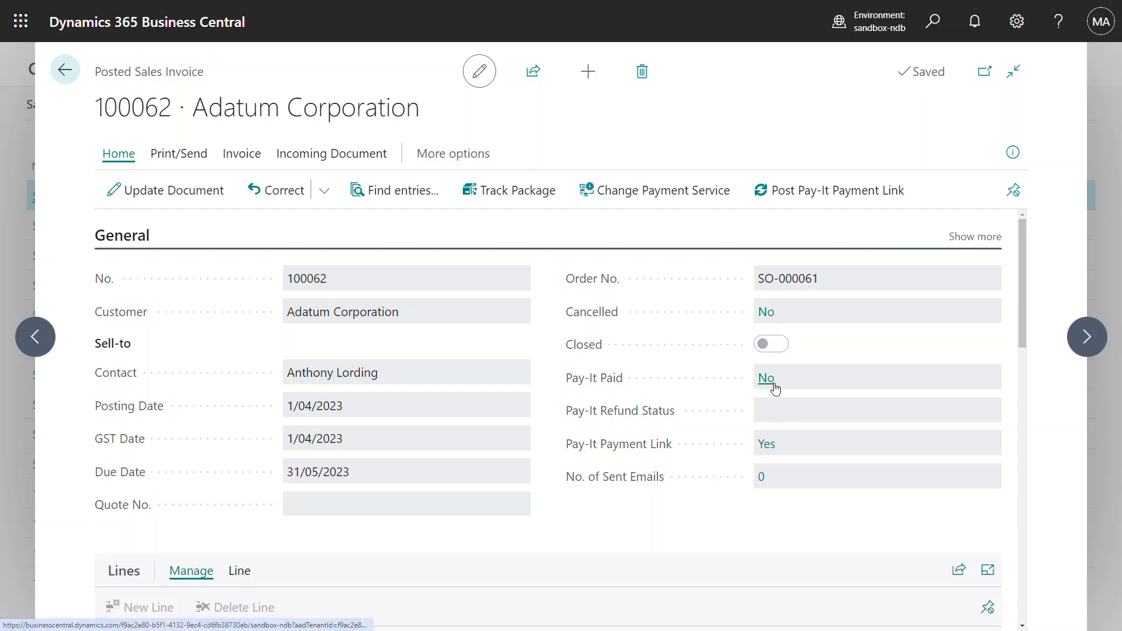
left_click(853, 204)
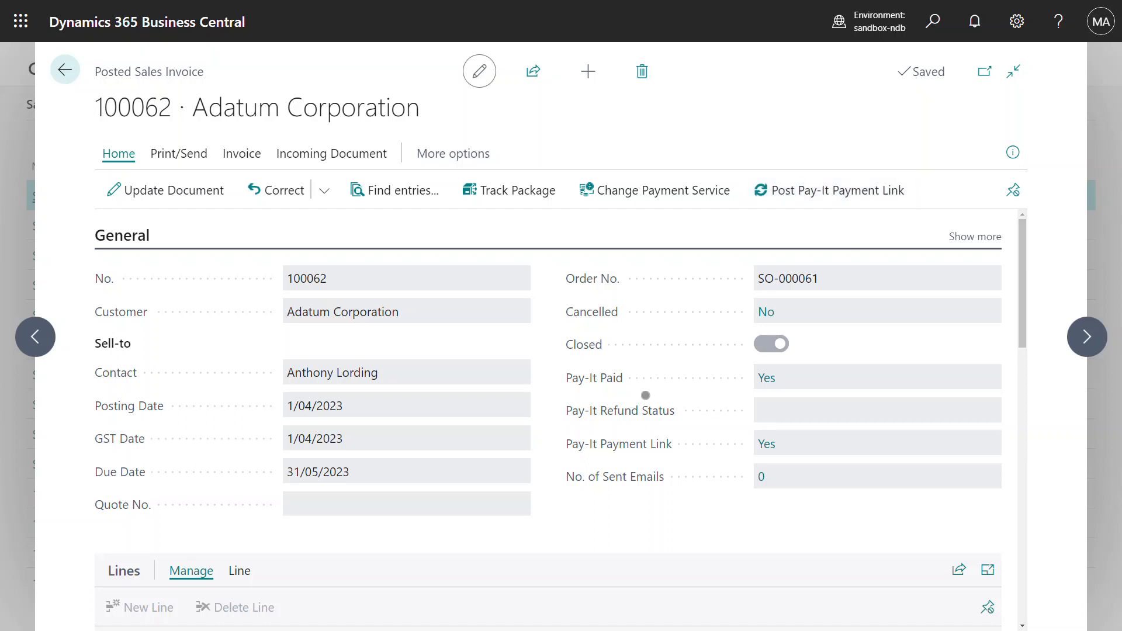
mouse_move(667, 409)
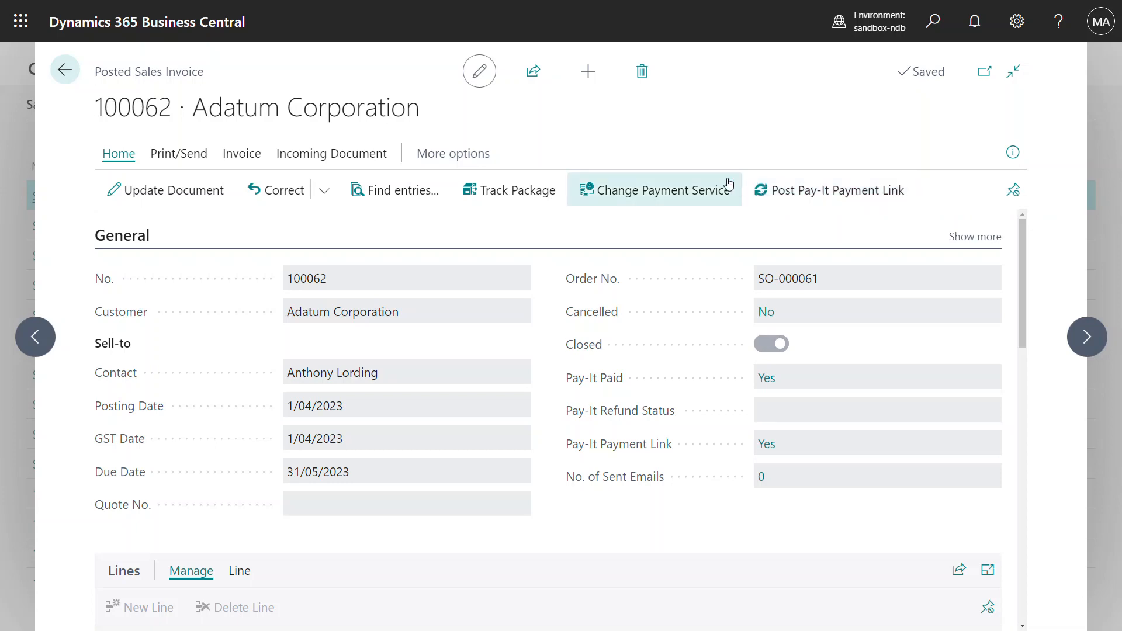
Step: Print-preview tax invoice 100062 and zoom into its footer showing the Payment Link
left_click(206, 155)
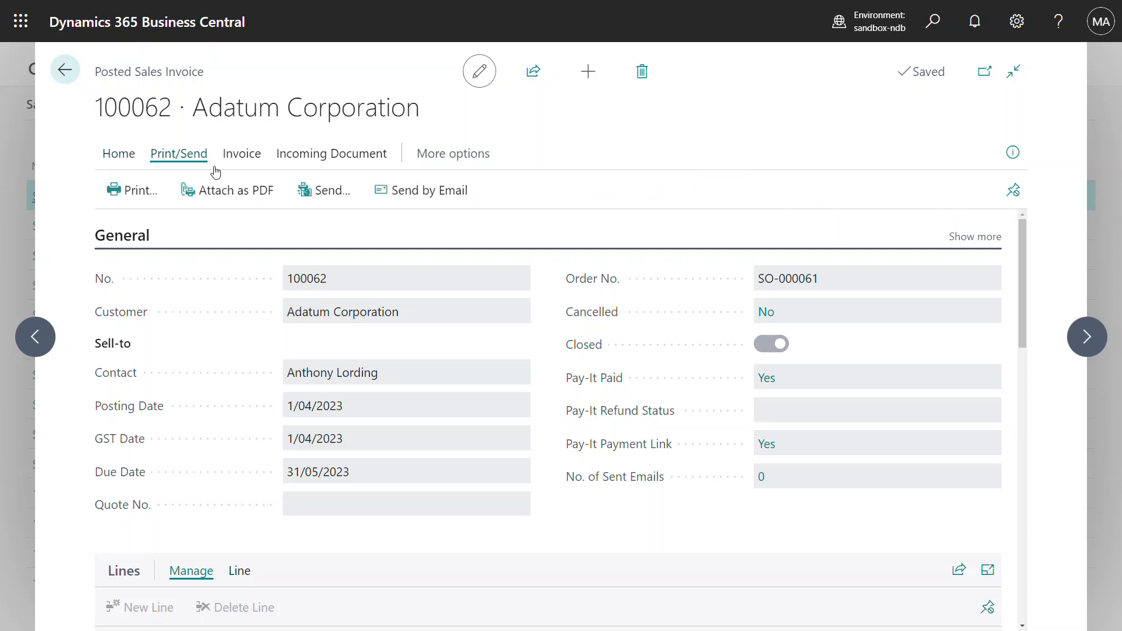
left_click(140, 191)
left_click(679, 559)
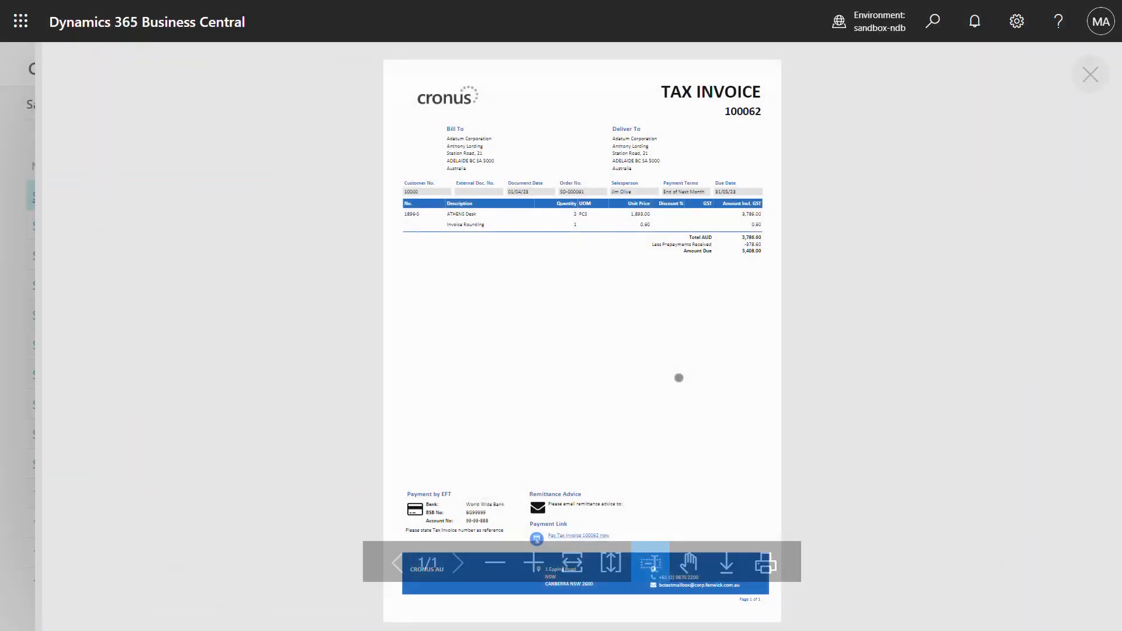
left_click(533, 563)
scroll(622, 349, "down", 3)
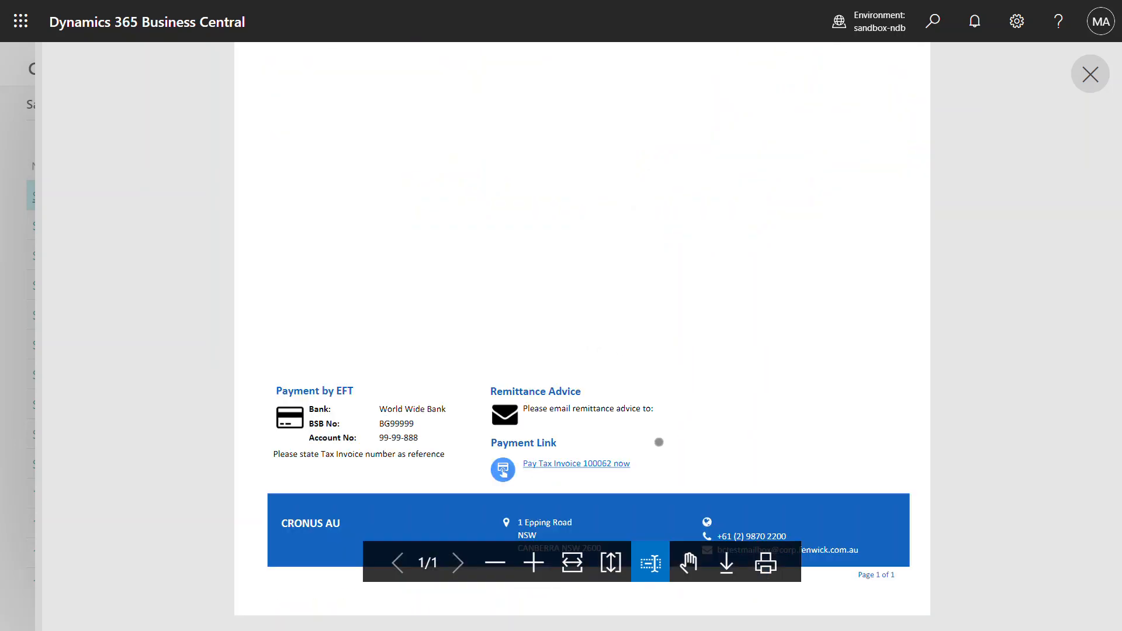